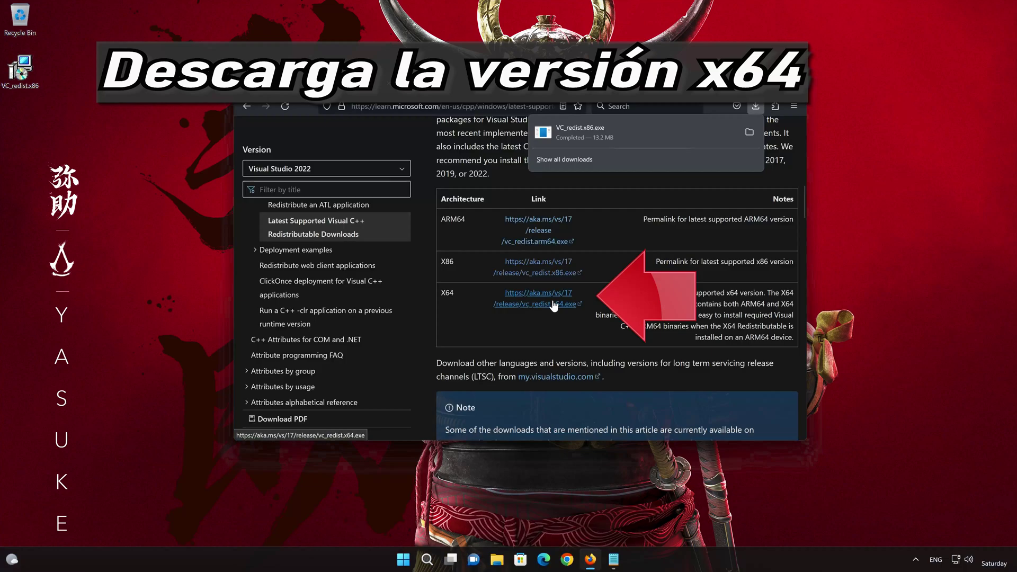
Step: Download the x64 Visual C++ Redistributable, VC_redist.x64.exe, from the Microsoft page and close the browser
click(553, 305)
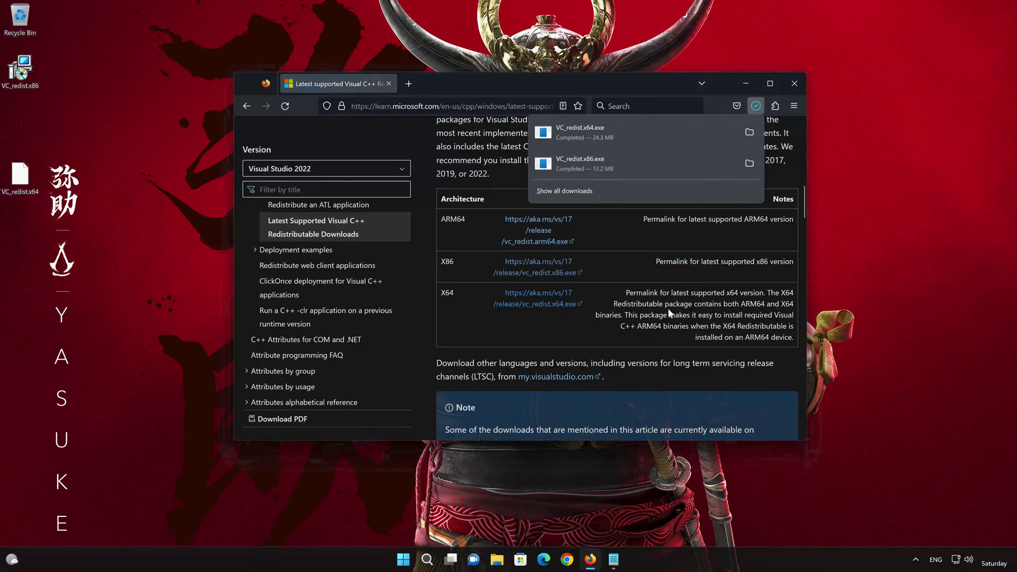
click(788, 88)
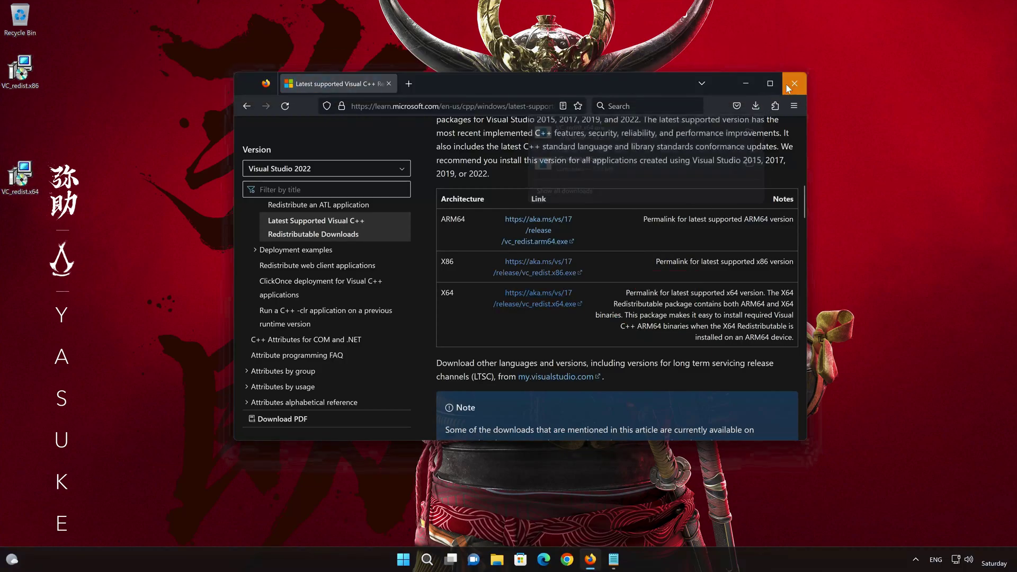
click(793, 84)
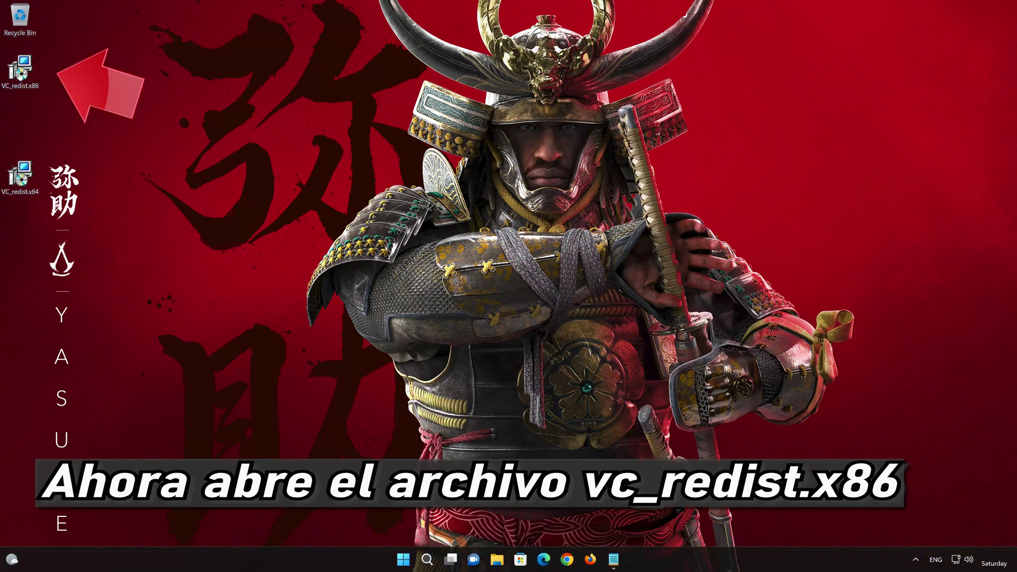
Step: Install the x86 Visual C++ 2015-2022 Redistributable from the desktop, accepting the license terms and allowing device changes, and close the installer
click(20, 71)
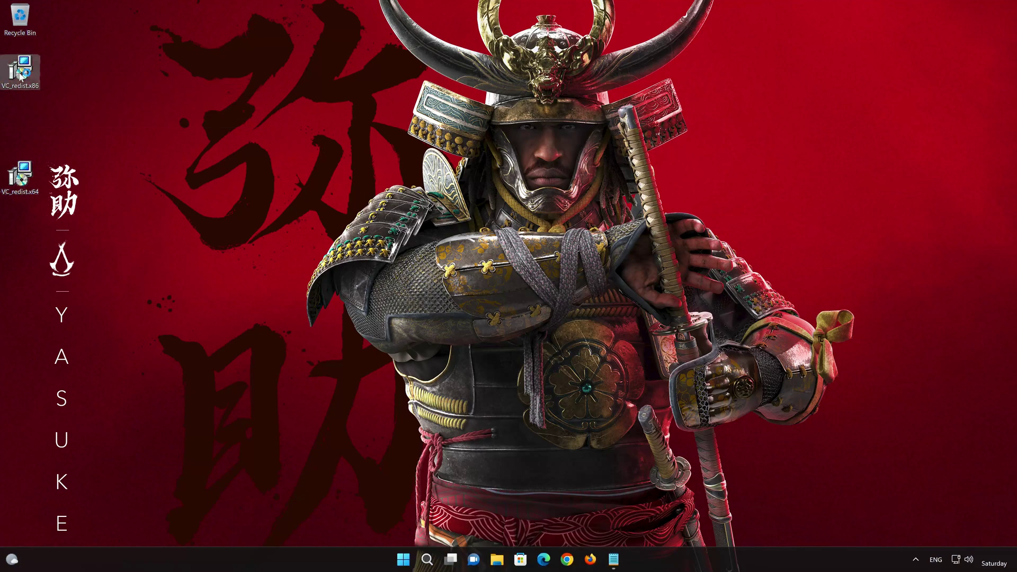
double_click(20, 74)
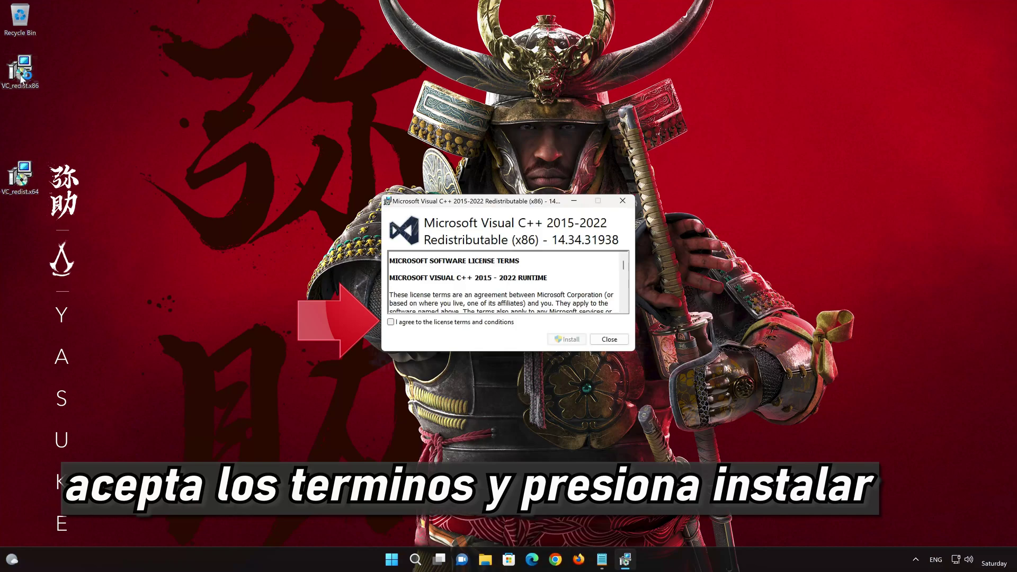
click(391, 322)
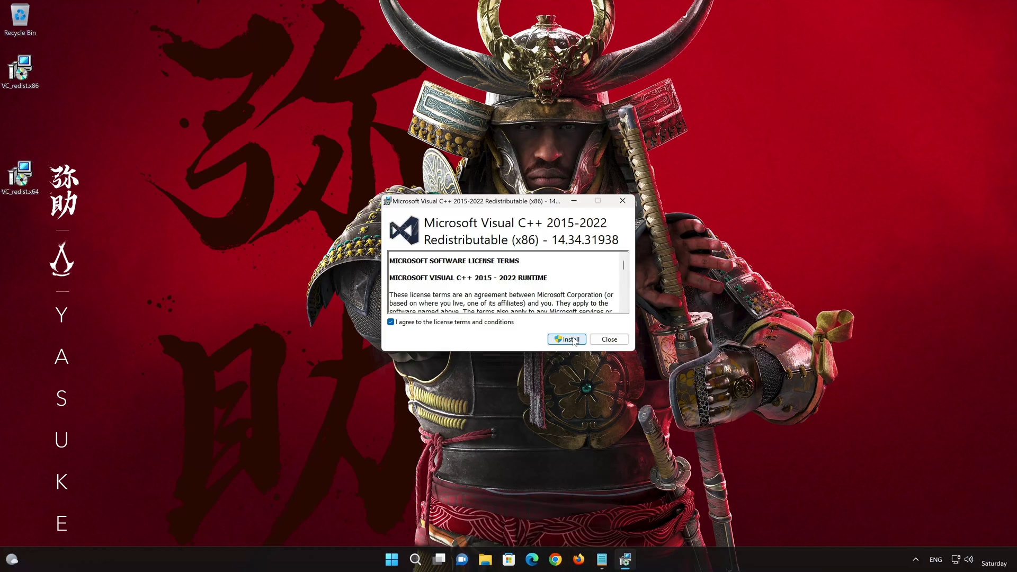
click(571, 339)
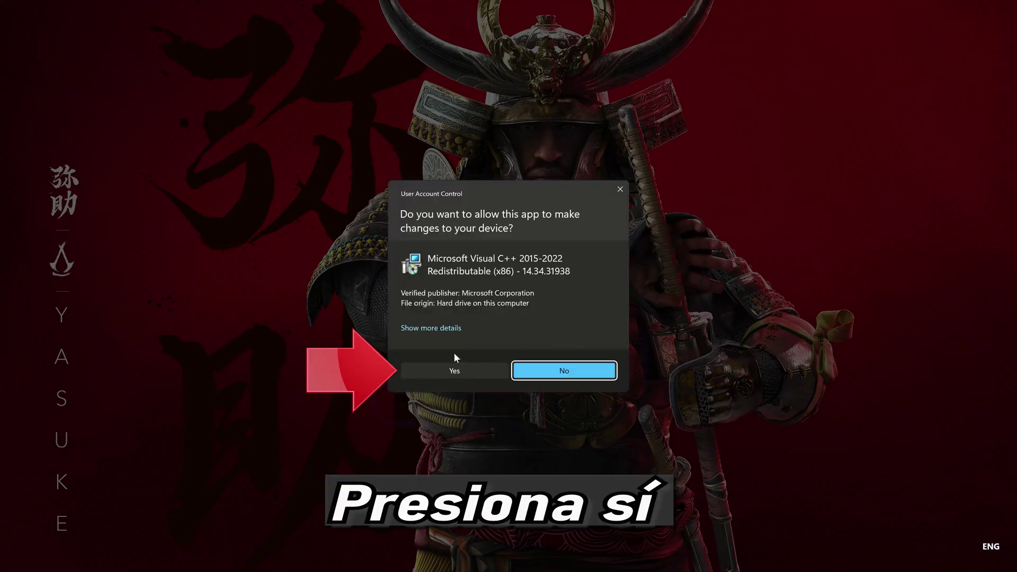
click(453, 371)
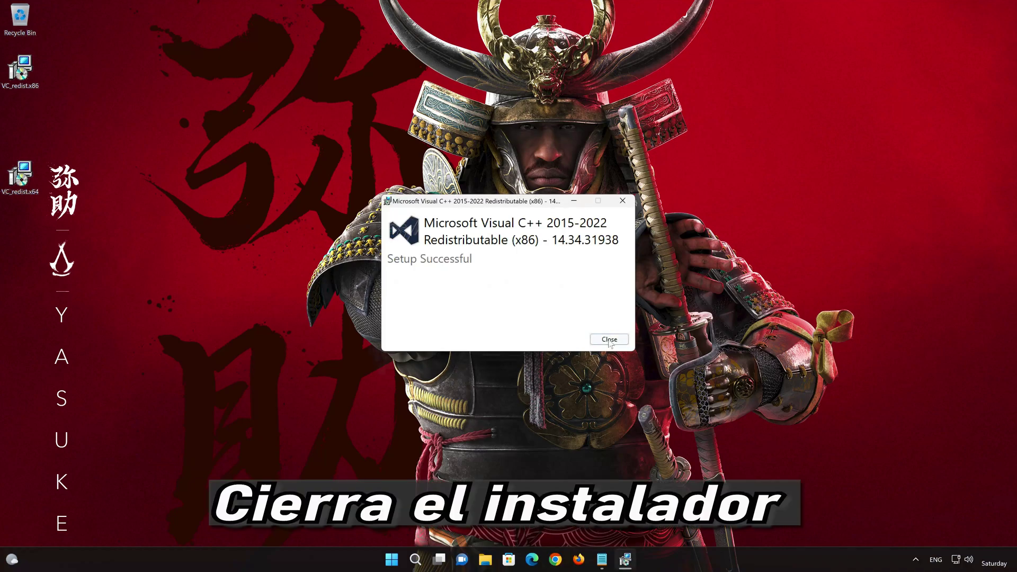
click(609, 339)
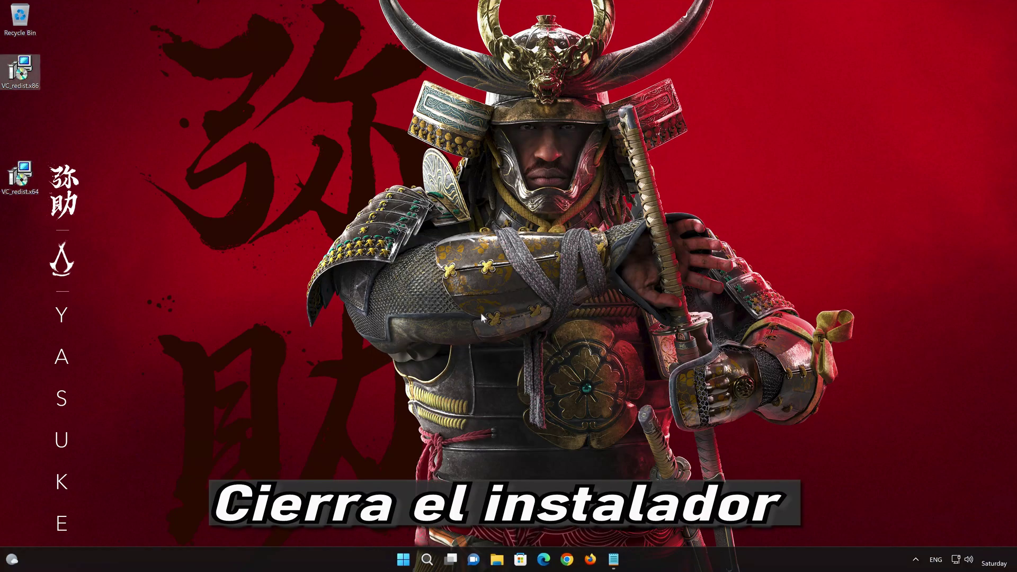
Step: Install the x64 Visual C++ 2015-2022 Redistributable from the desktop, accepting the license terms and allowing device changes, and close the installer
double_click(19, 186)
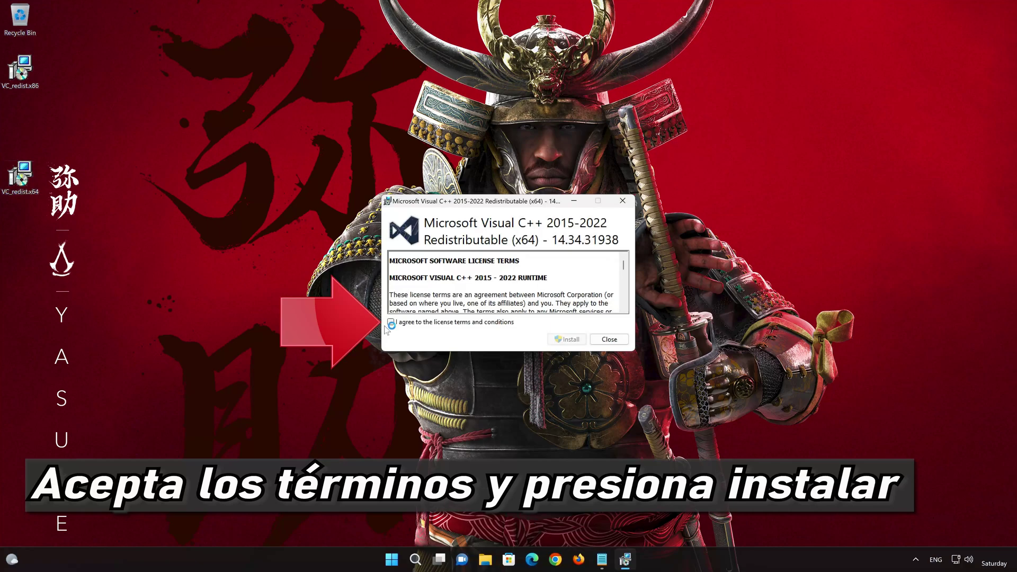
click(391, 323)
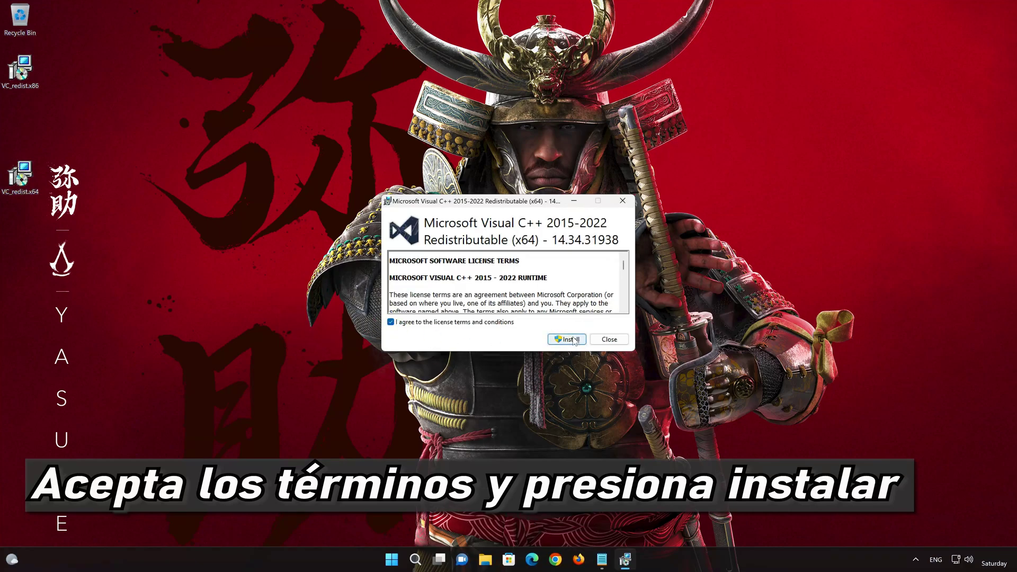
click(574, 340)
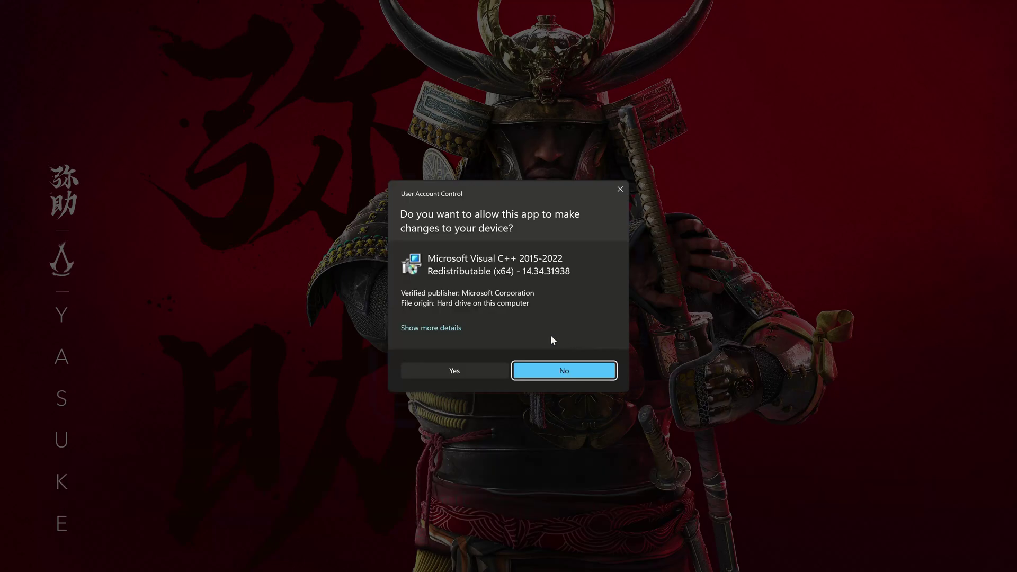
click(449, 371)
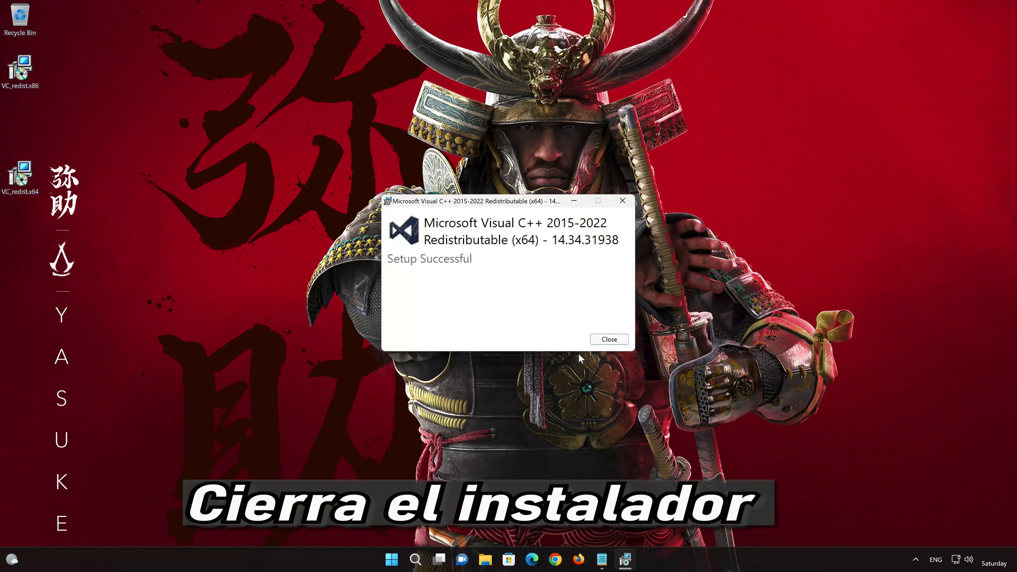
click(609, 339)
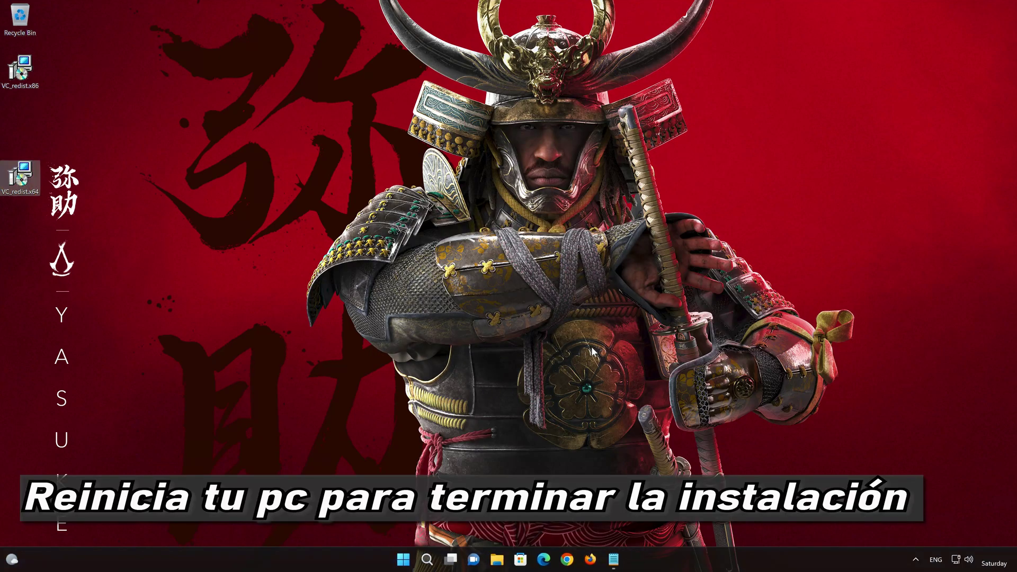
Step: Restart the computer to complete the Visual C++ Redistributable installation
click(403, 559)
click(639, 523)
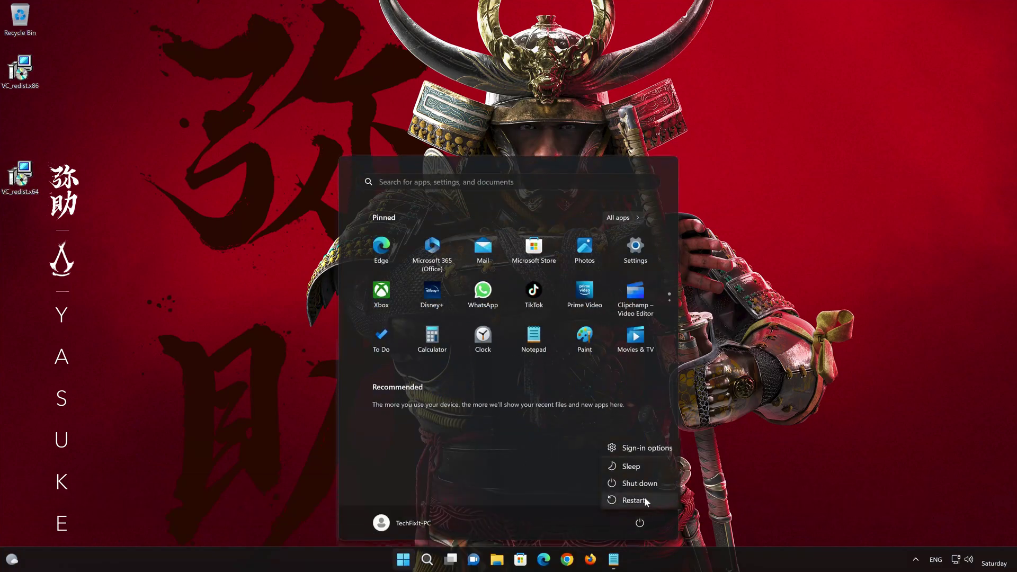
click(645, 499)
click(383, 401)
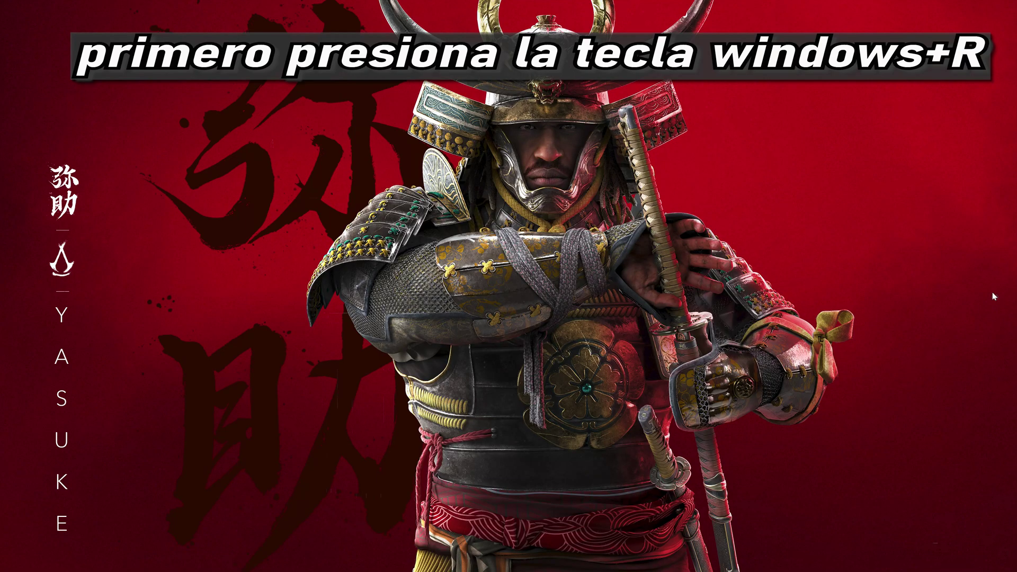
Step: Open Device Manager by running devmgmt.msc
key(super+r)
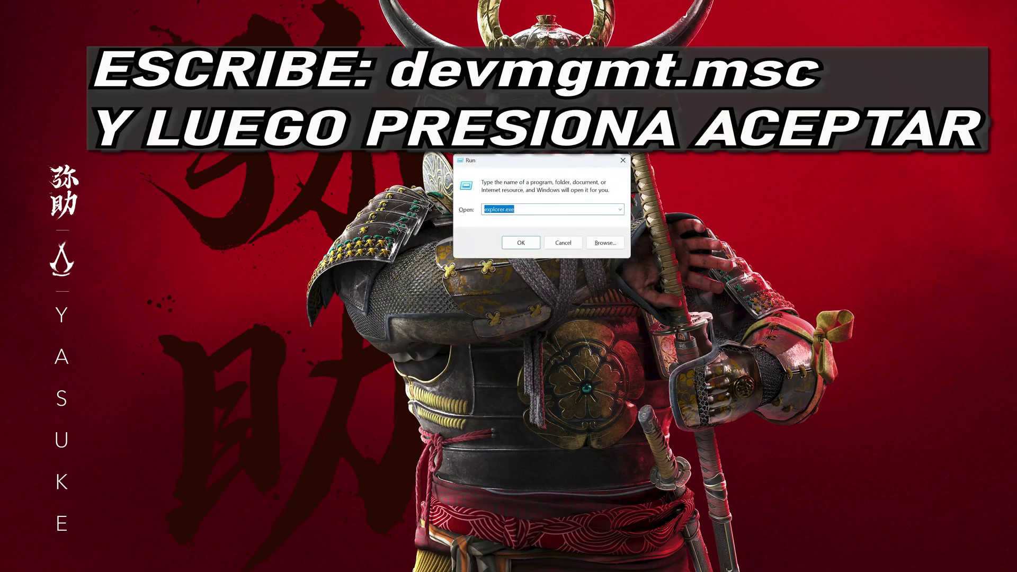
text(de)
text(vmgmt.msc)
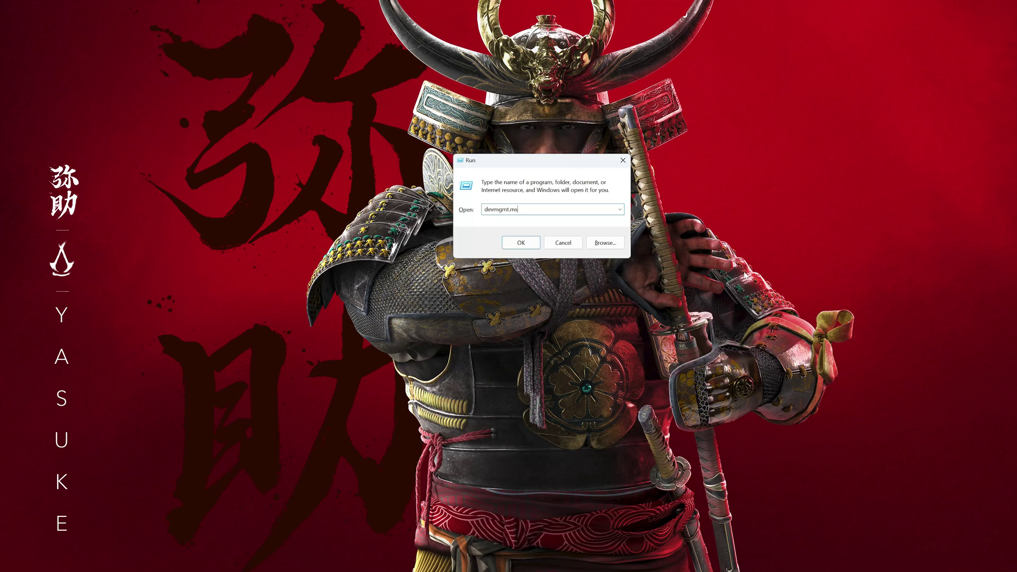
click(512, 247)
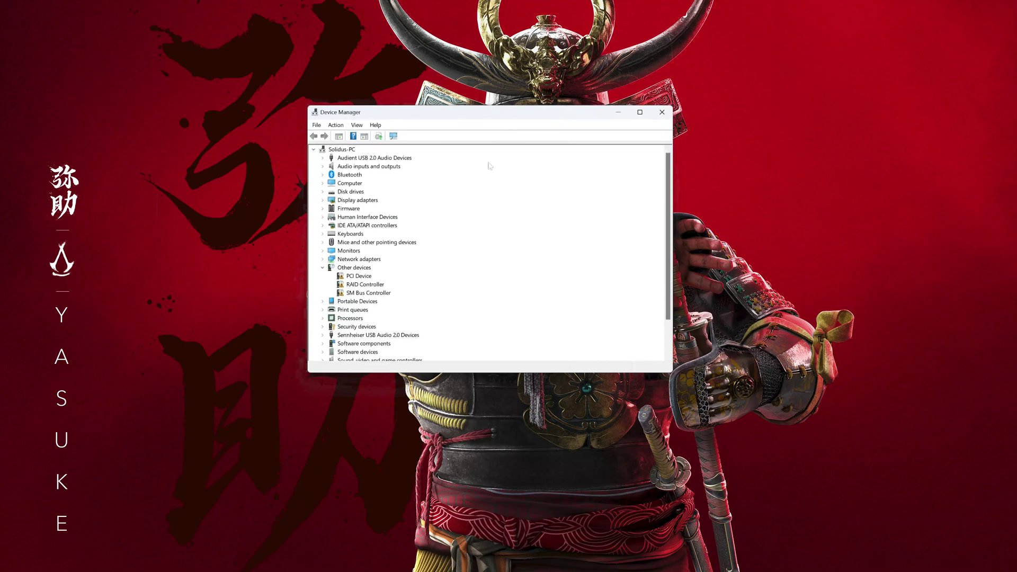
Step: Open the driver properties of the NVIDIA GeForce RTX 4090 under the display adapters
click(360, 200)
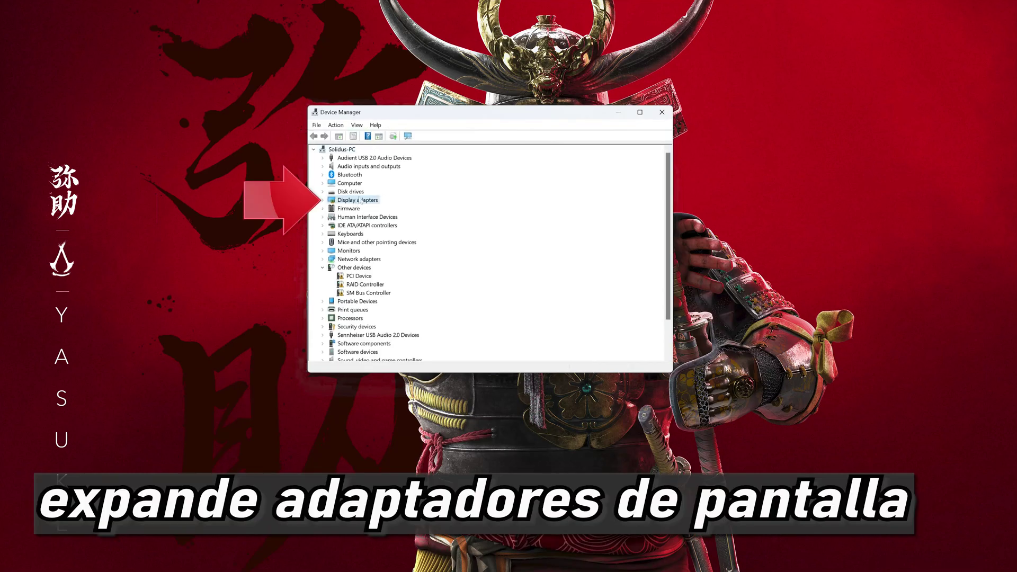
click(322, 201)
click(358, 210)
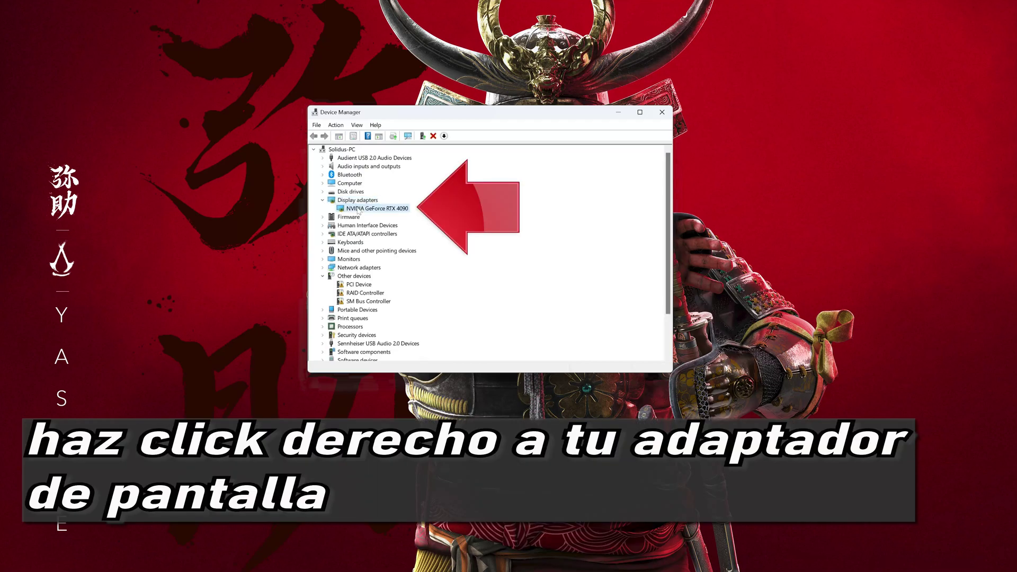
right_click(358, 210)
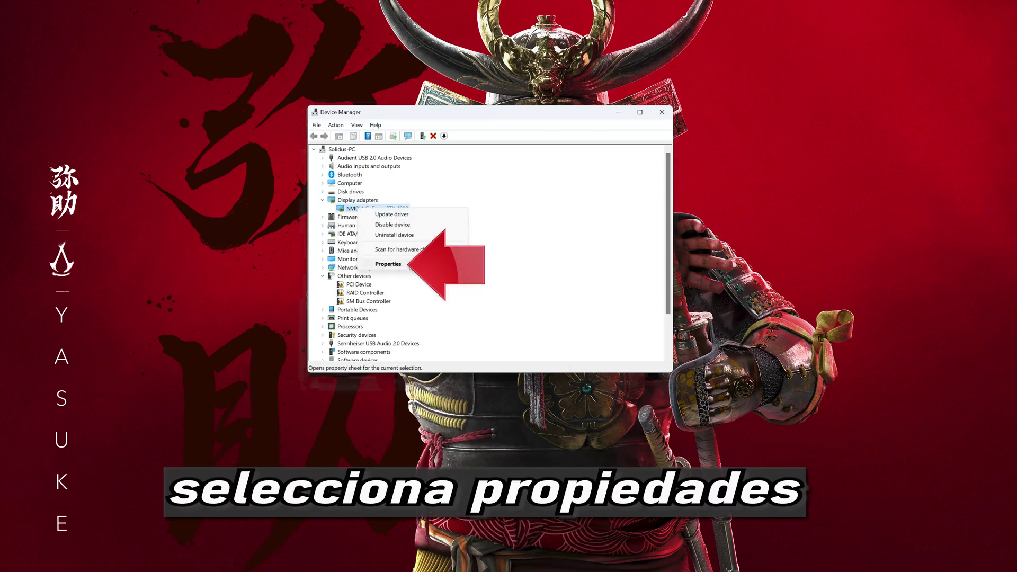
click(388, 264)
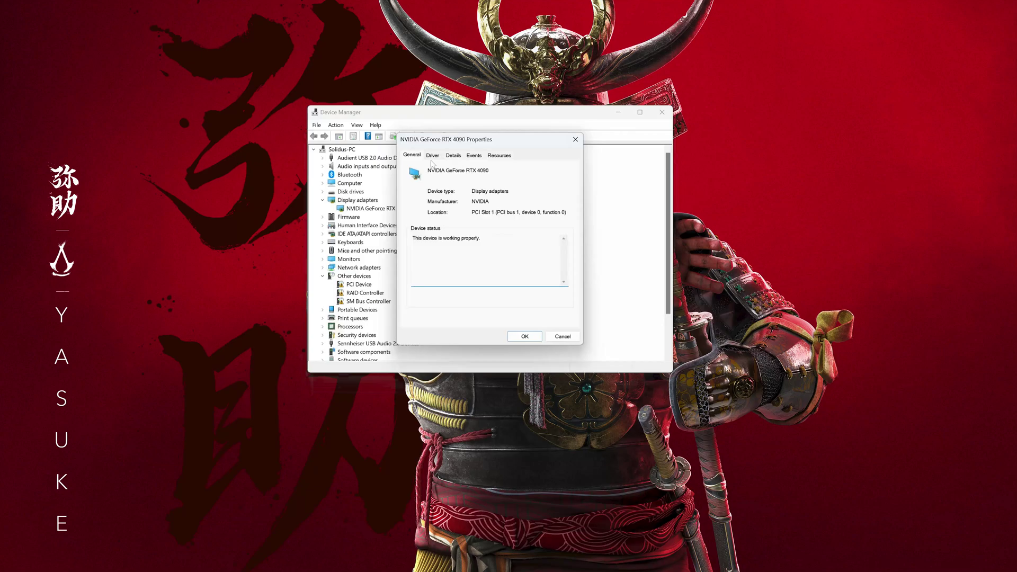
click(432, 156)
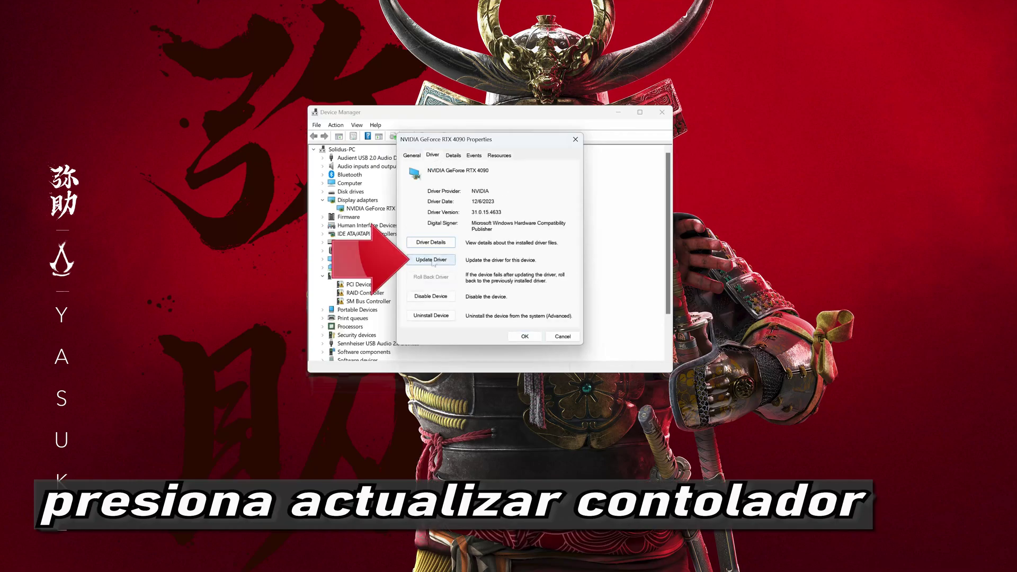
Step: Search automatically for an updated driver for the NVIDIA GeForce RTX 4090, and check Windows Update for updates
click(430, 260)
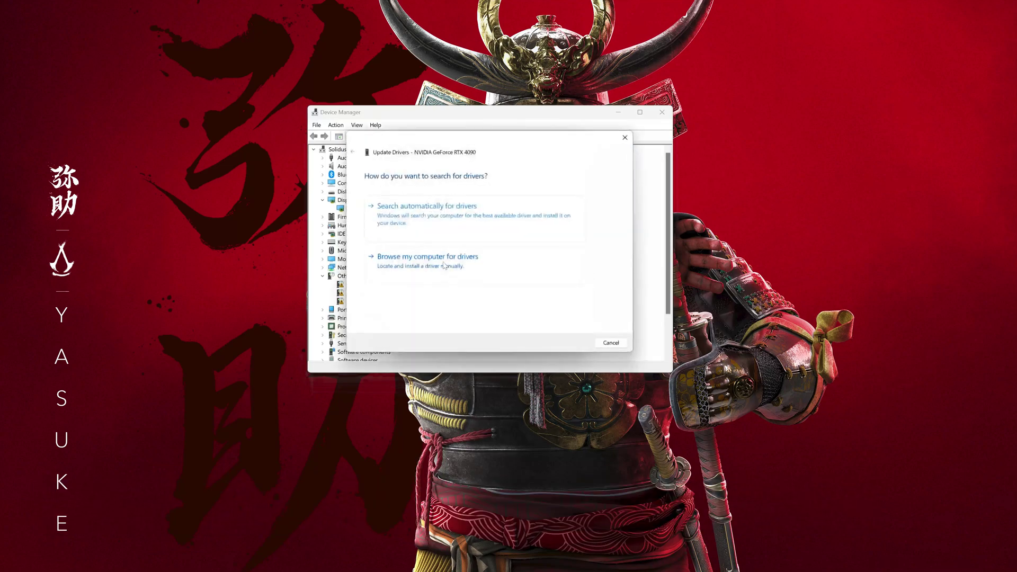
click(485, 223)
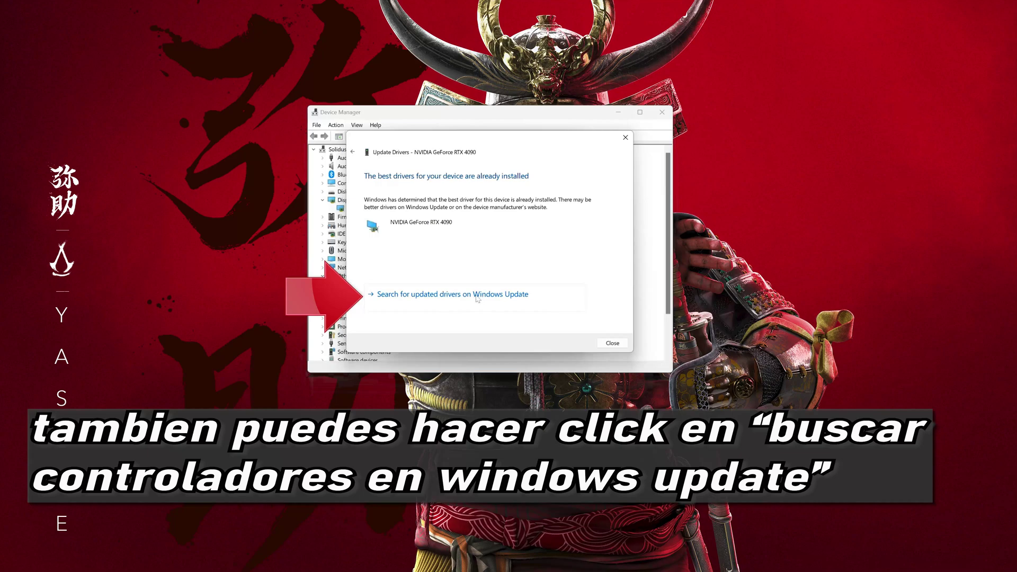
click(478, 295)
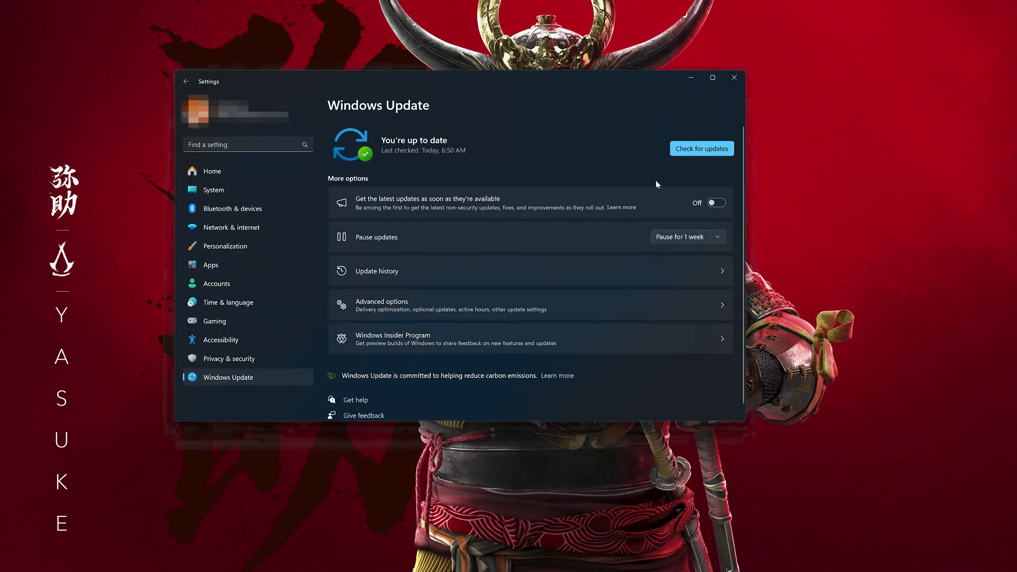
click(694, 152)
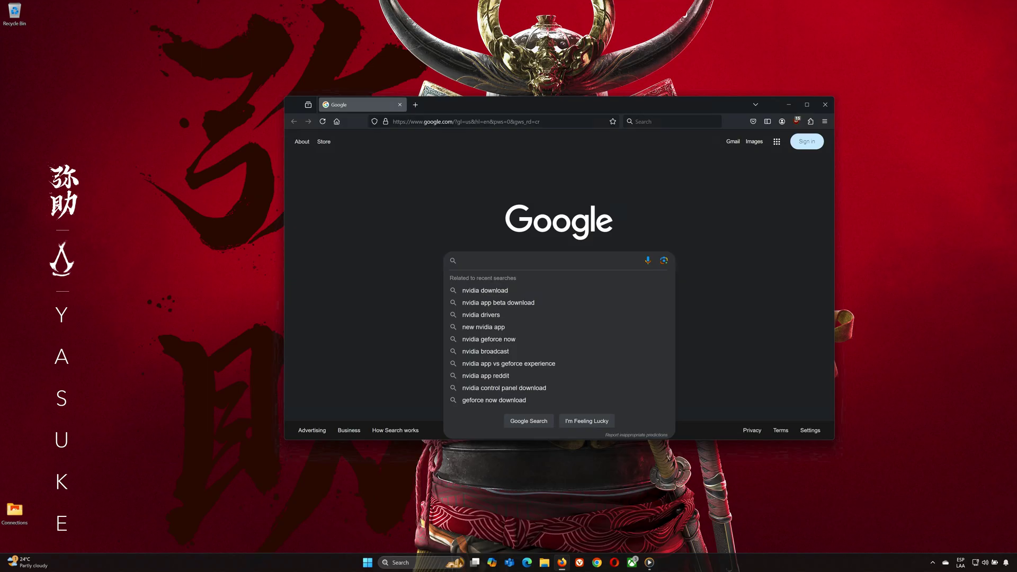
Step: In Firefox, search Google for "nvidia app download" and download the NVIDIA App installer from NVIDIA's official page
text(nvidia ap)
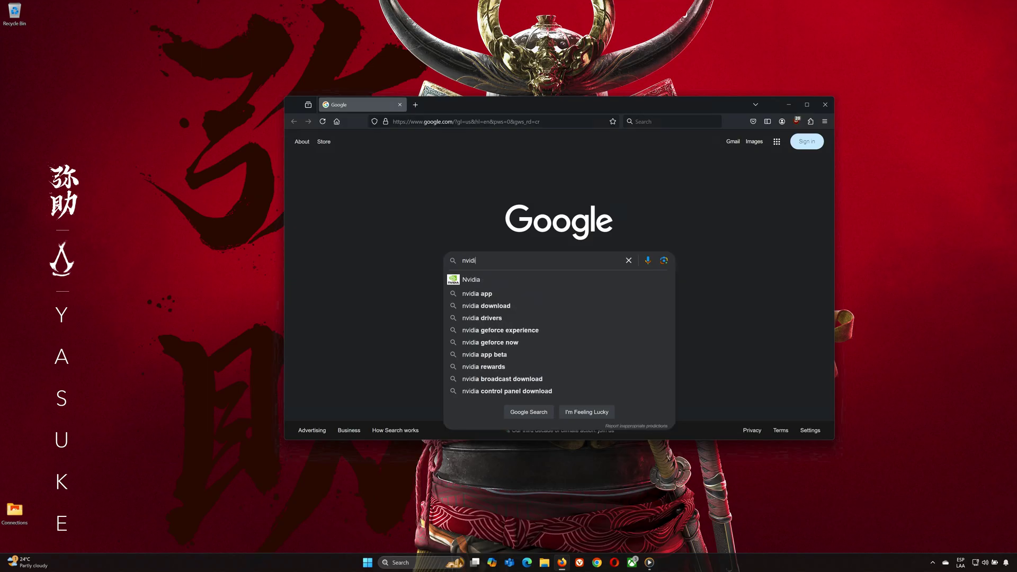
text(p d)
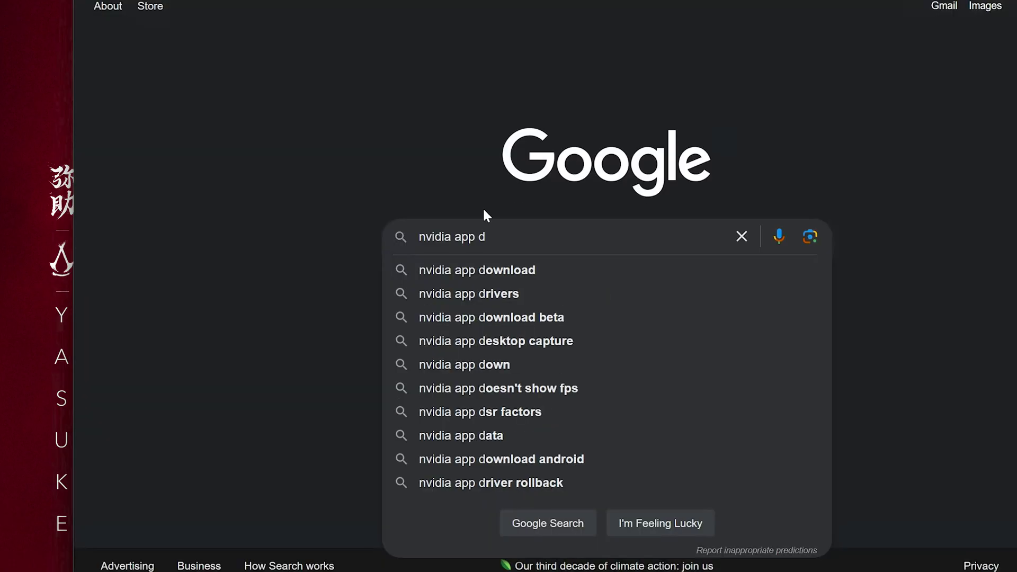
click(486, 268)
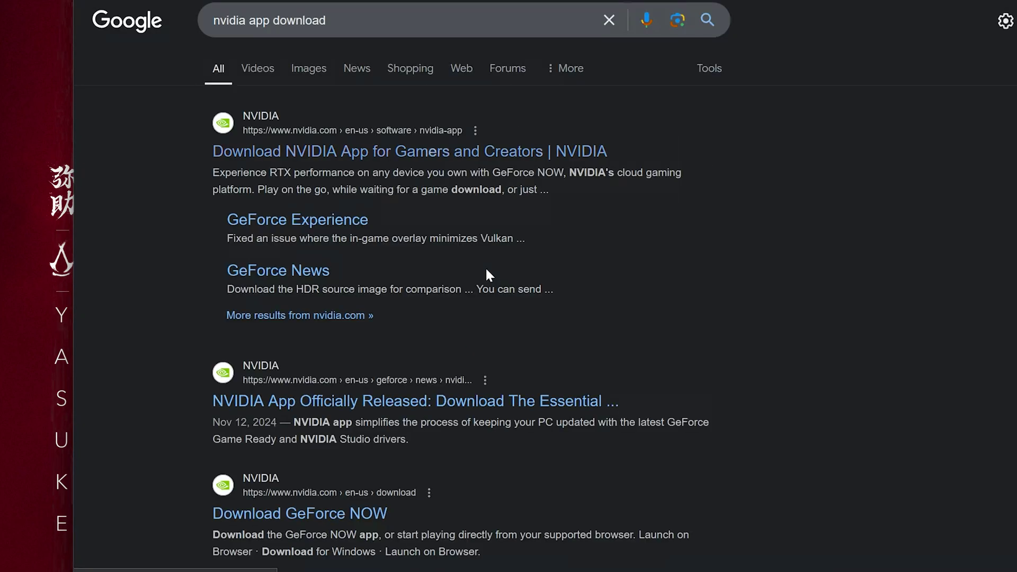
click(454, 154)
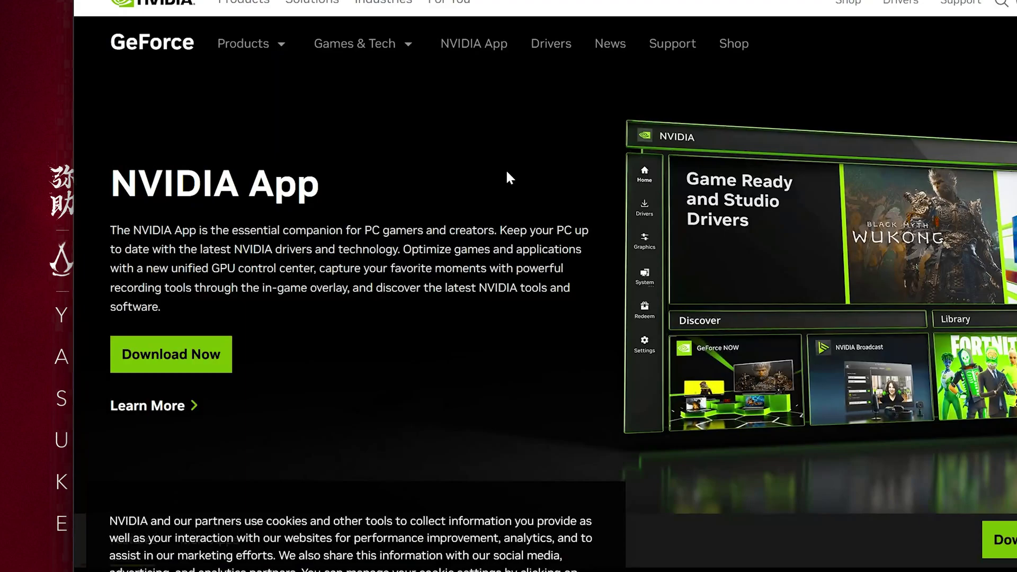
click(171, 355)
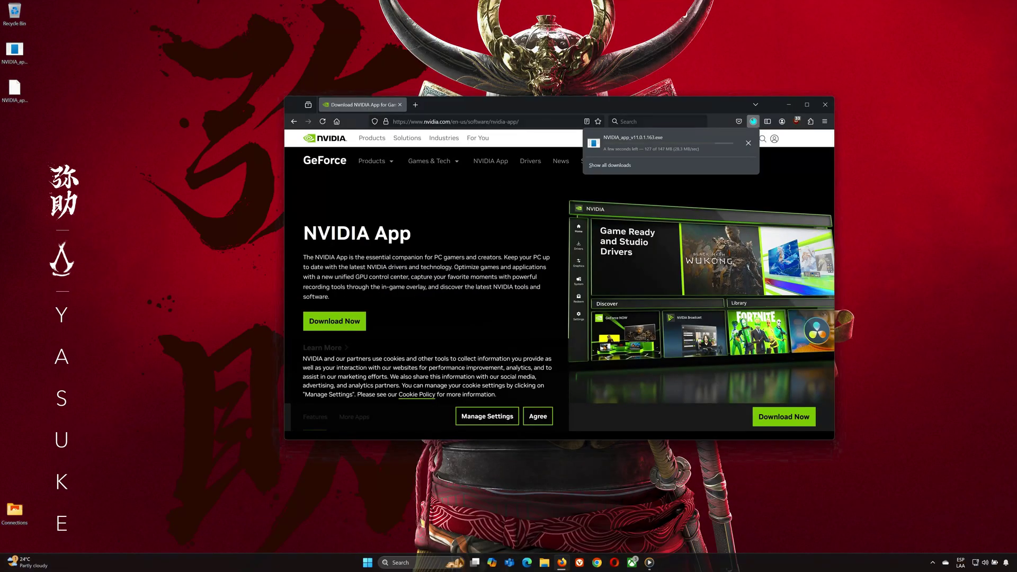
Step: Minimize the browser and launch the downloaded NVIDIA app installer from the desktop, allowing it to make changes
click(789, 104)
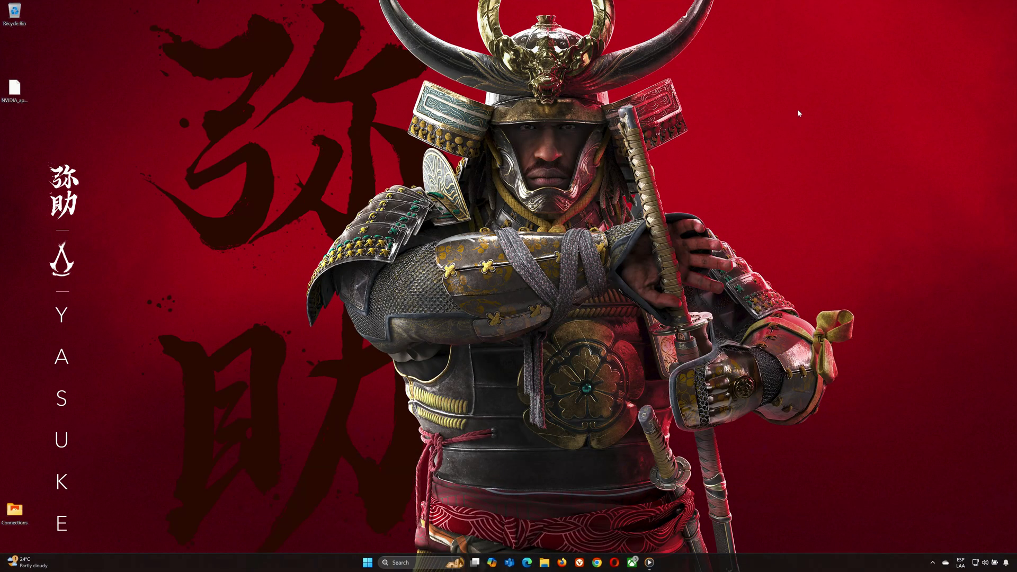
double_click(14, 93)
click(465, 346)
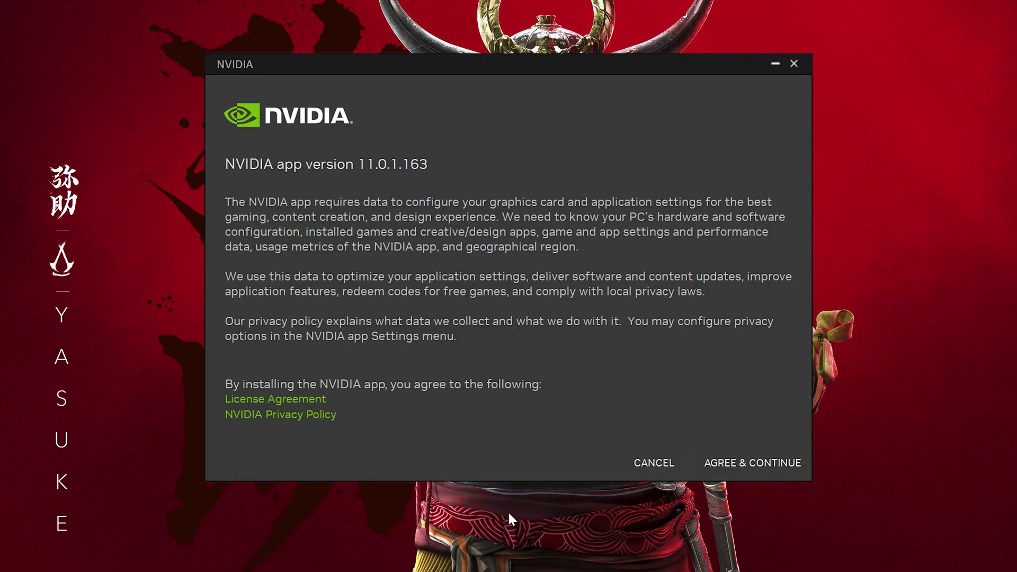
Step: Agree to the NVIDIA app's license terms and continue with its installation
click(758, 462)
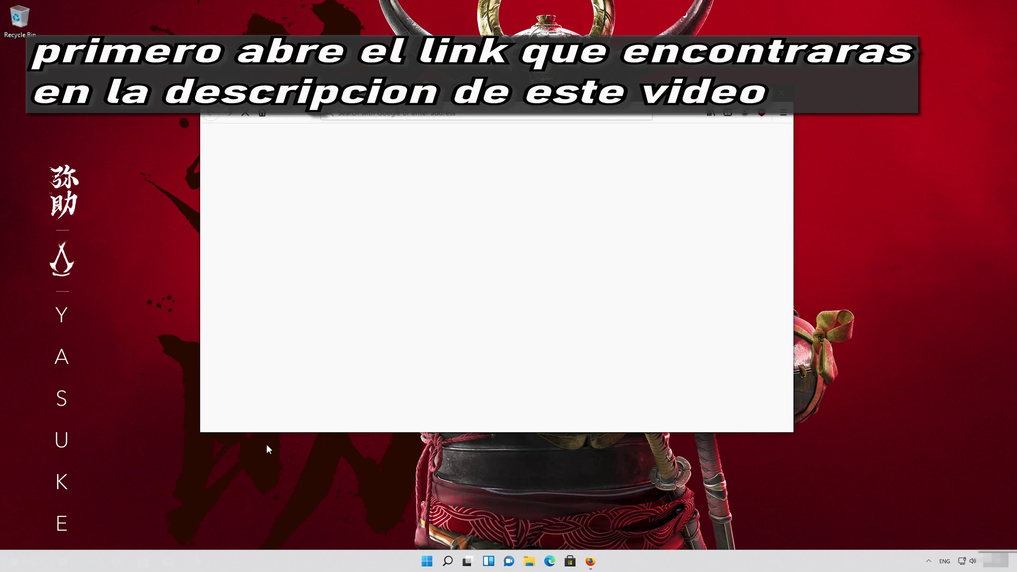
Step: In Firefox, load the copied Microsoft download link, save the DirectX SDK installer dxsdk_aug2006.exe, and close the browser
right_click(438, 116)
click(463, 173)
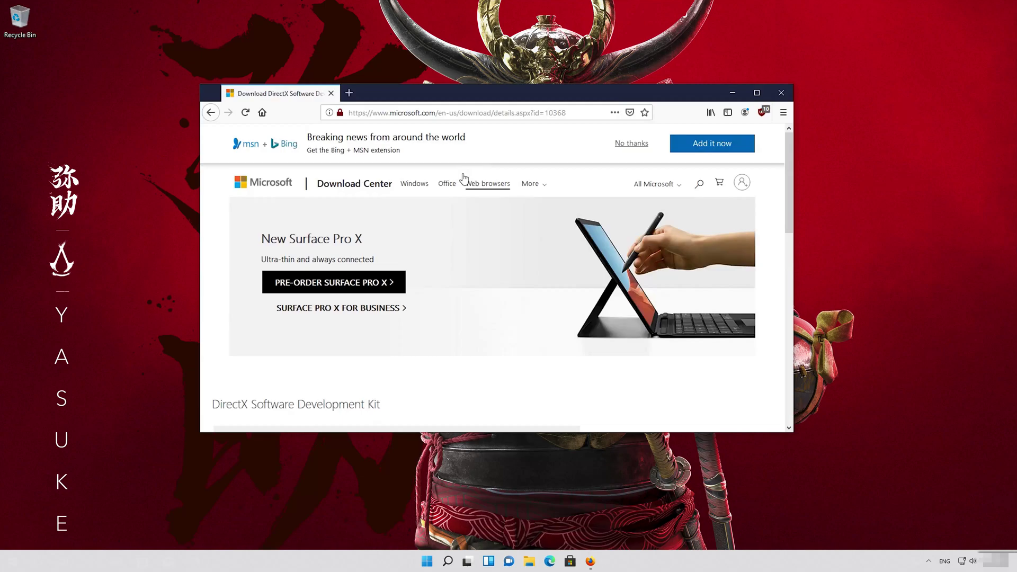
scroll(460, 212, down, 3)
scroll(460, 214, down, 1)
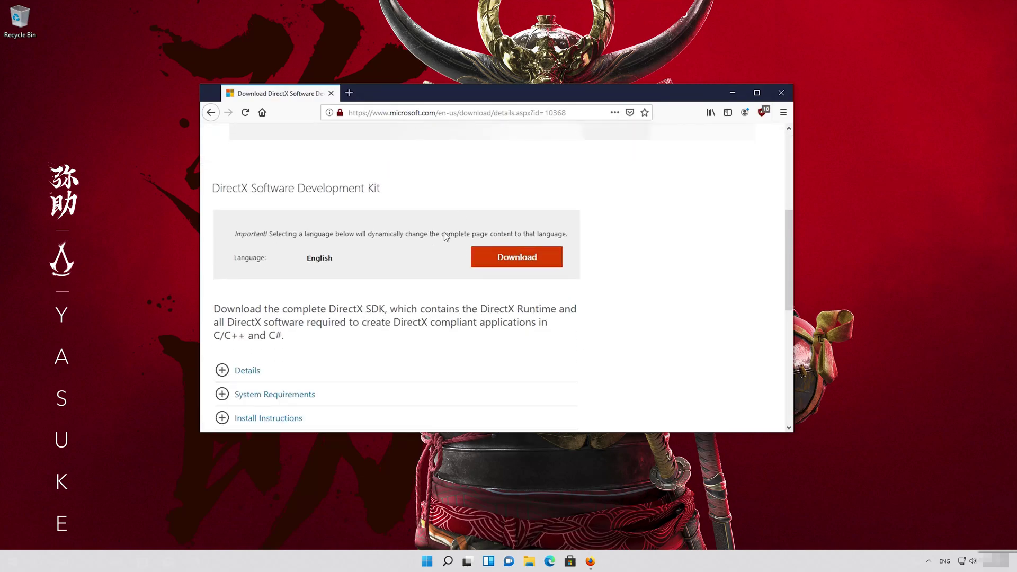
click(523, 263)
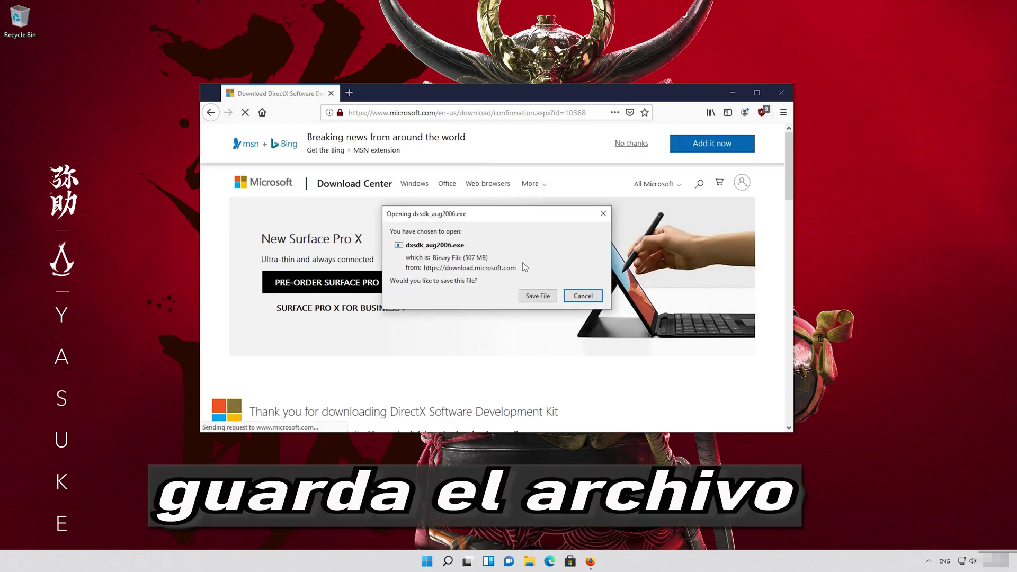
click(538, 296)
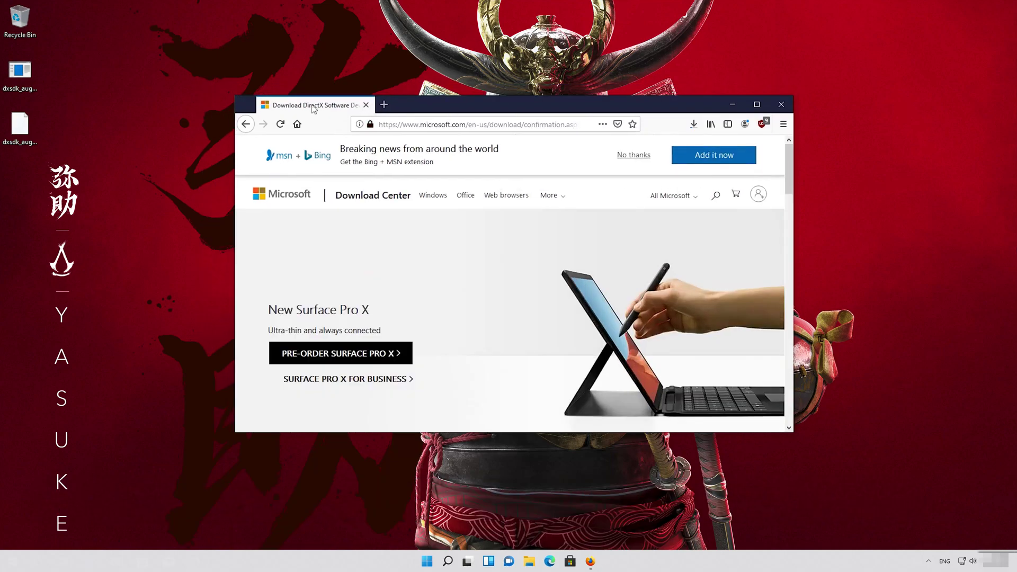
click(693, 125)
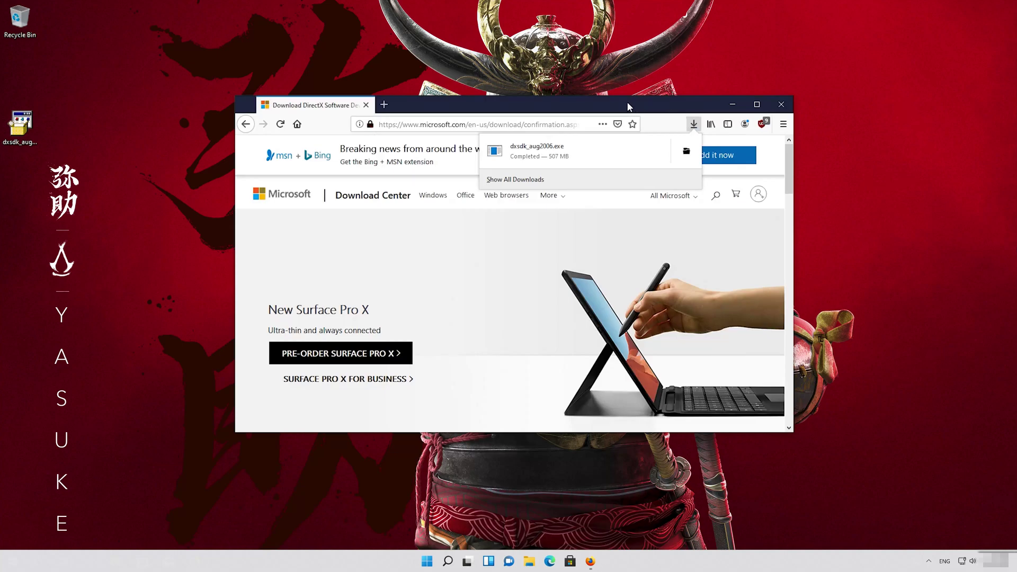
click(792, 110)
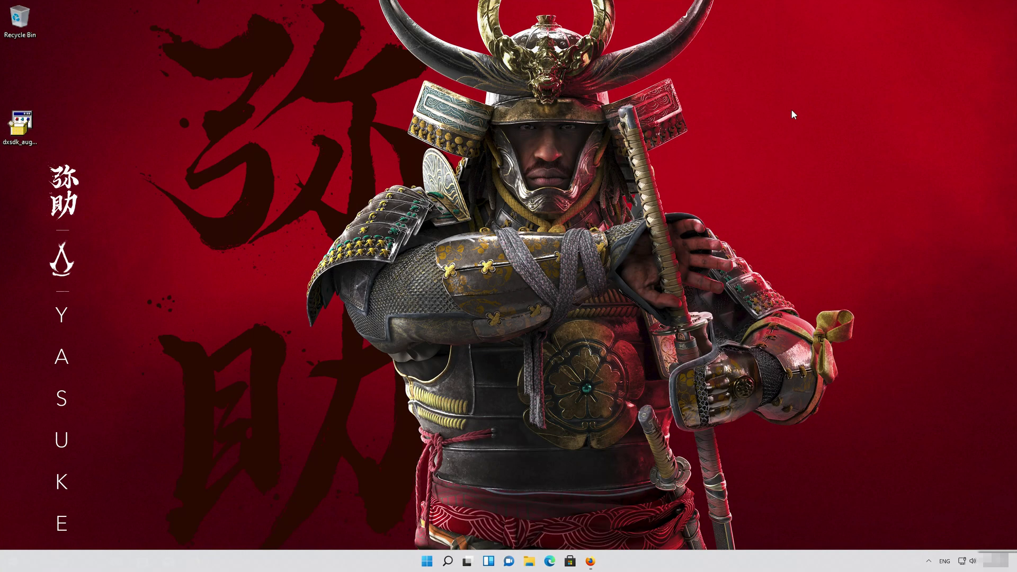
Step: Launch the dxsdk_aug2006 installer from the desktop, accept its license agreement, and unzip its files to the default folder
double_click(23, 134)
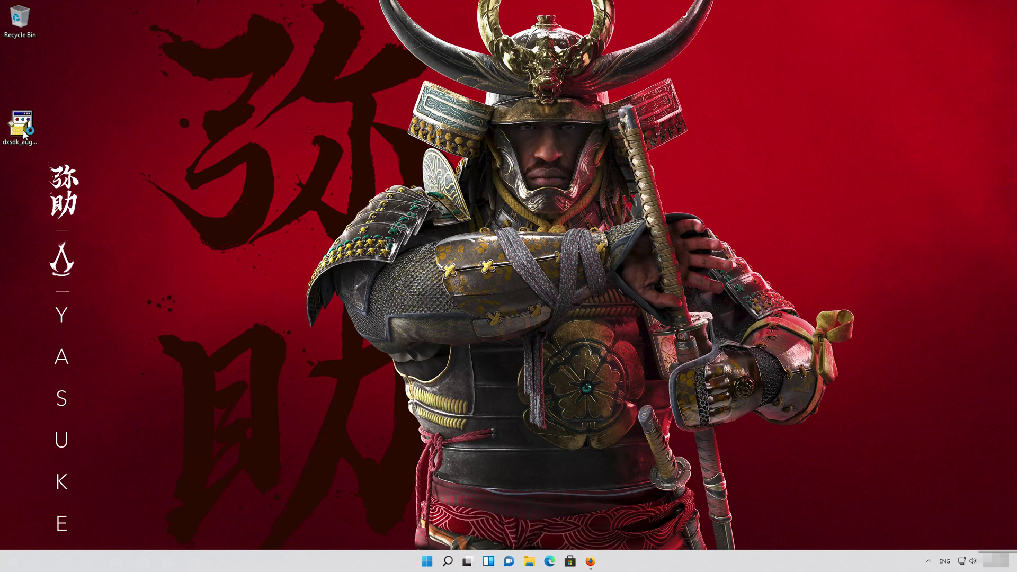
double_click(24, 134)
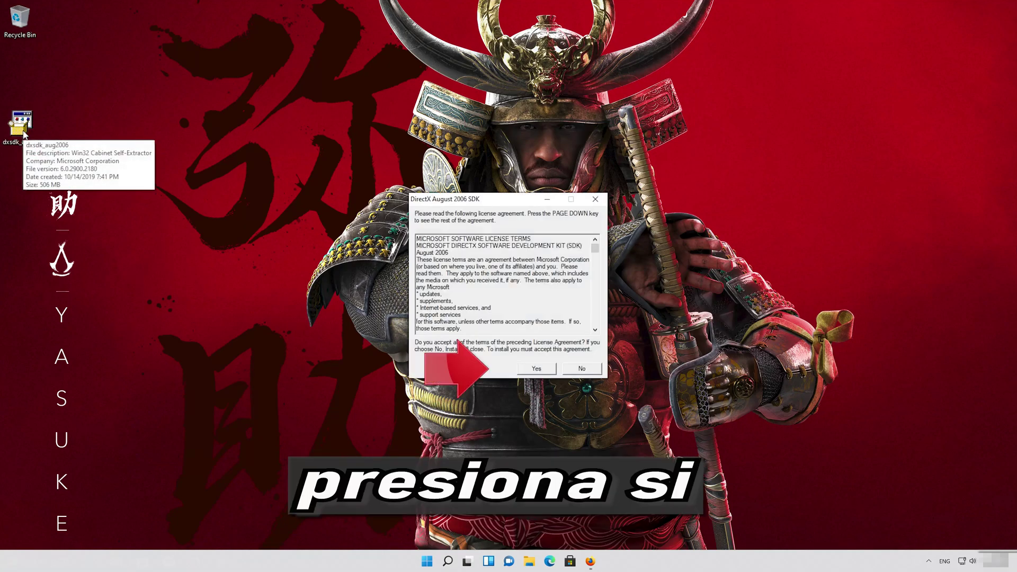
click(537, 369)
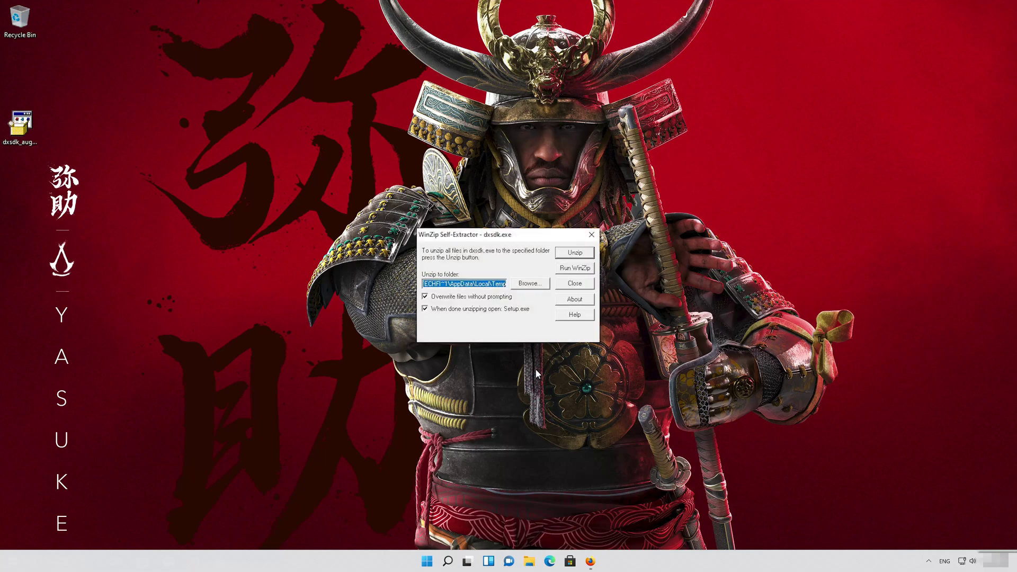
click(578, 254)
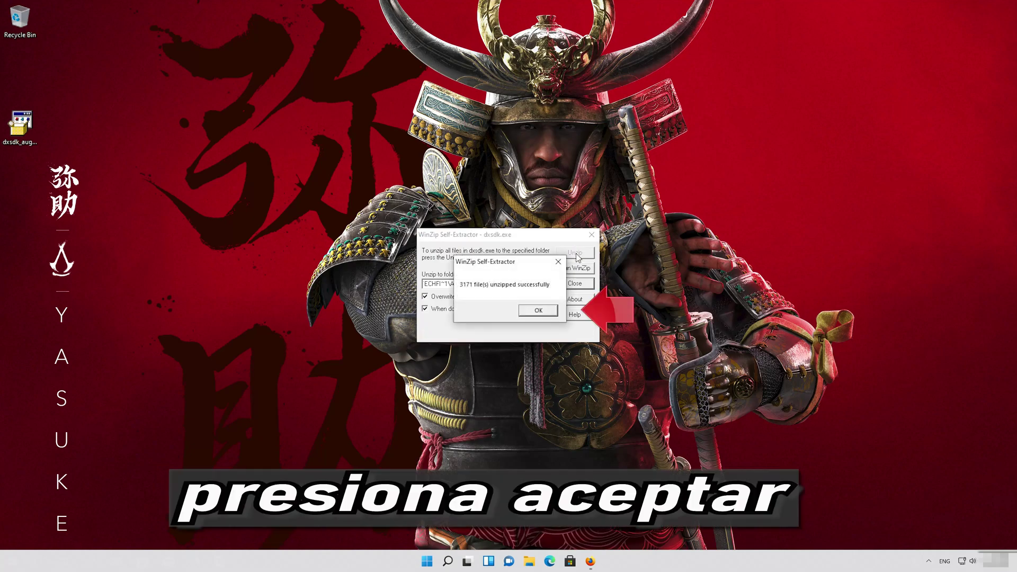
Step: Allow the DirectX SDK setup to make changes, and download and install the .NET Framework 3.5 feature
click(542, 313)
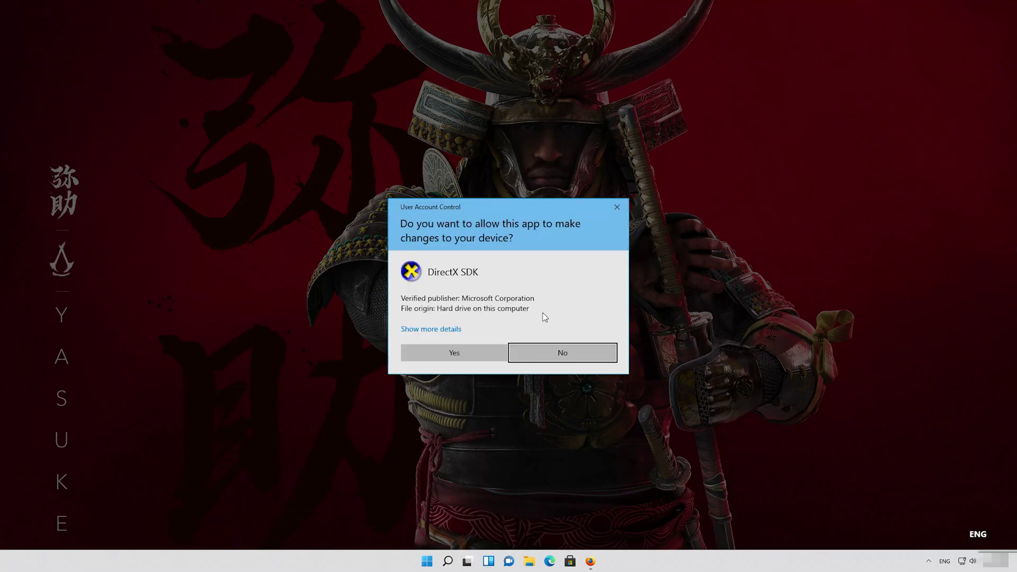
click(463, 354)
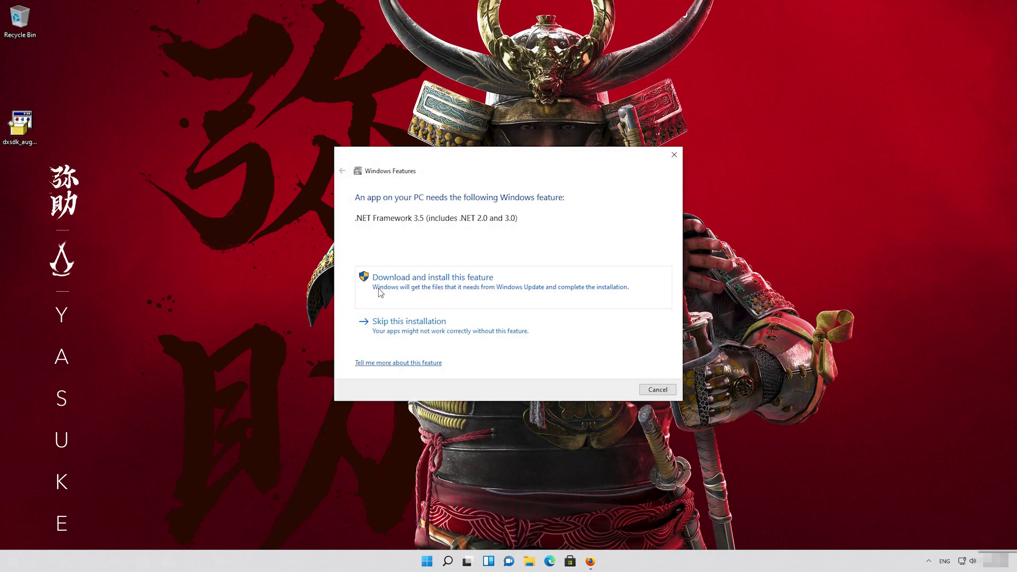
click(379, 289)
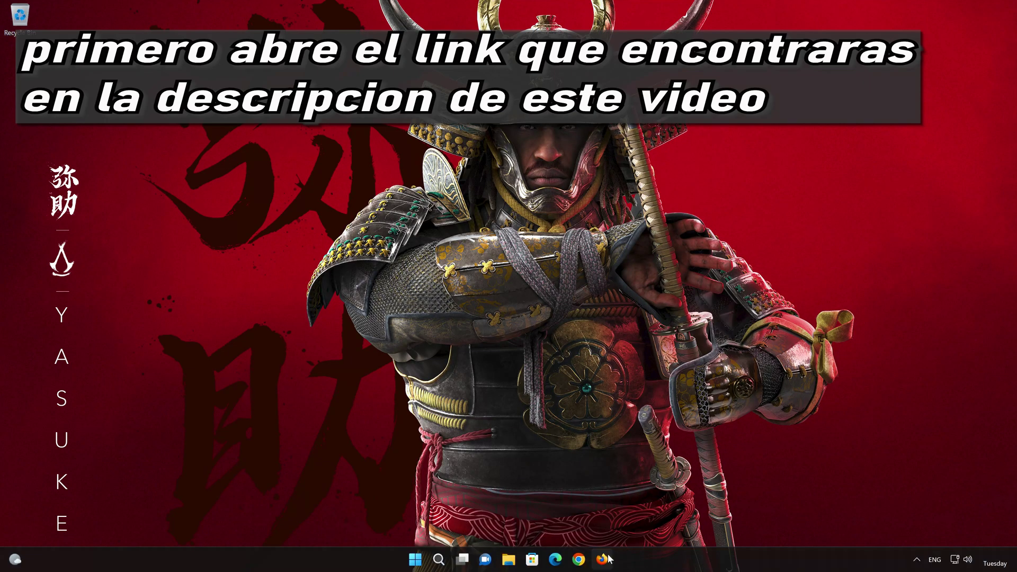
Step: In Firefox, load the copied Microsoft Windows 11 page, download the installation media creation tool, and close the browser
click(607, 559)
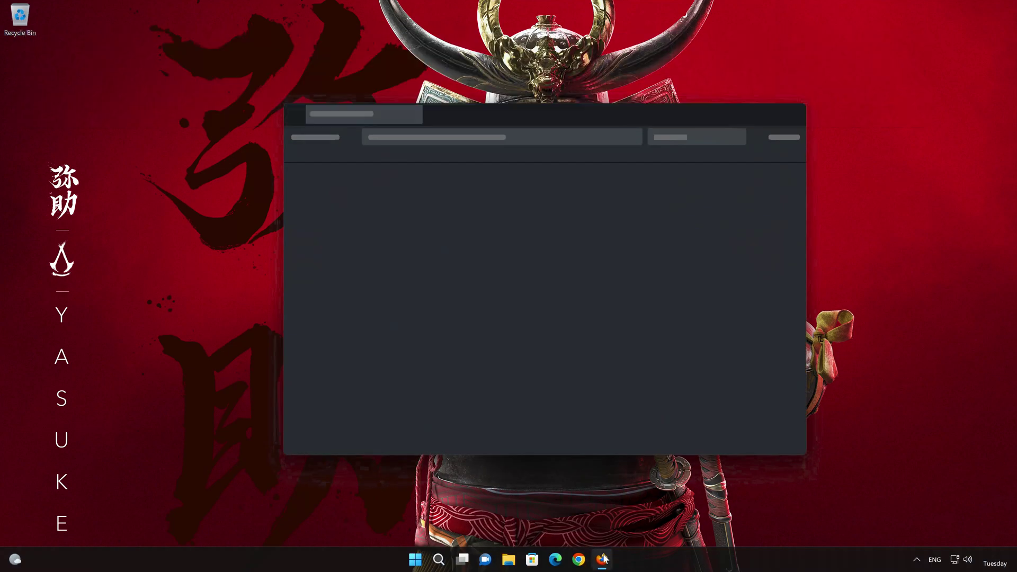
right_click(475, 136)
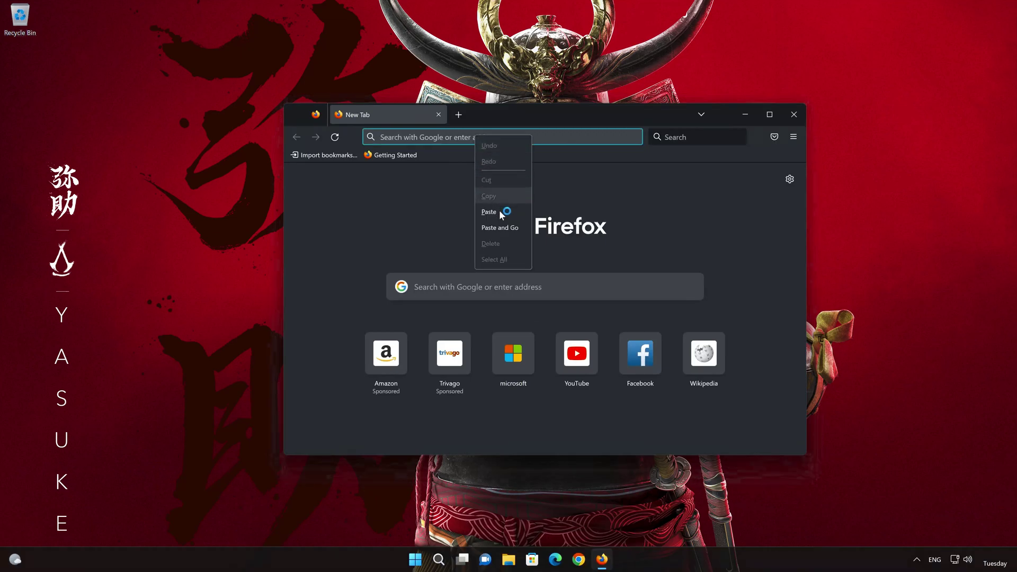
click(504, 229)
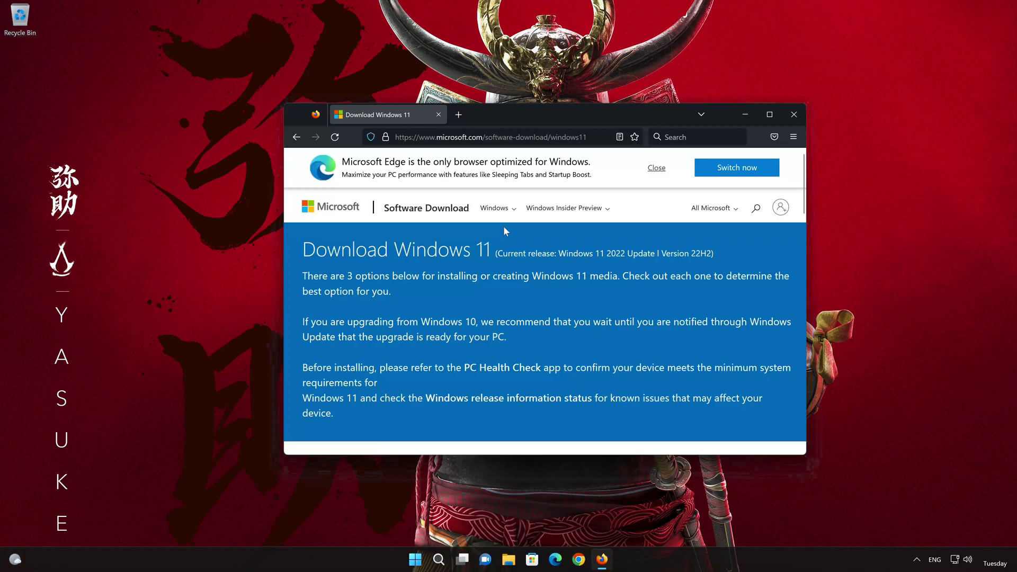
scroll(504, 231, down, 5)
scroll(506, 237, down, 2)
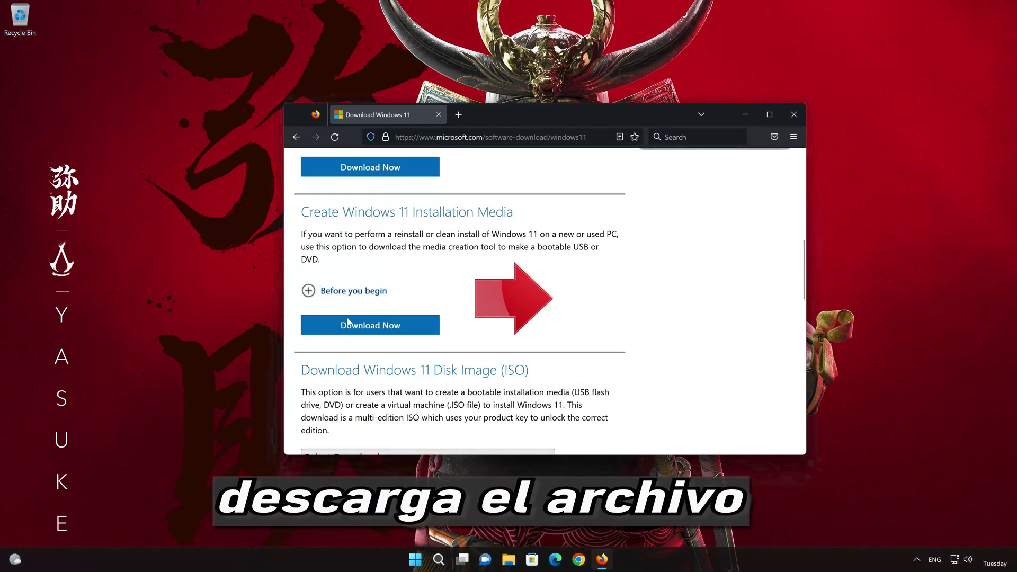
click(389, 327)
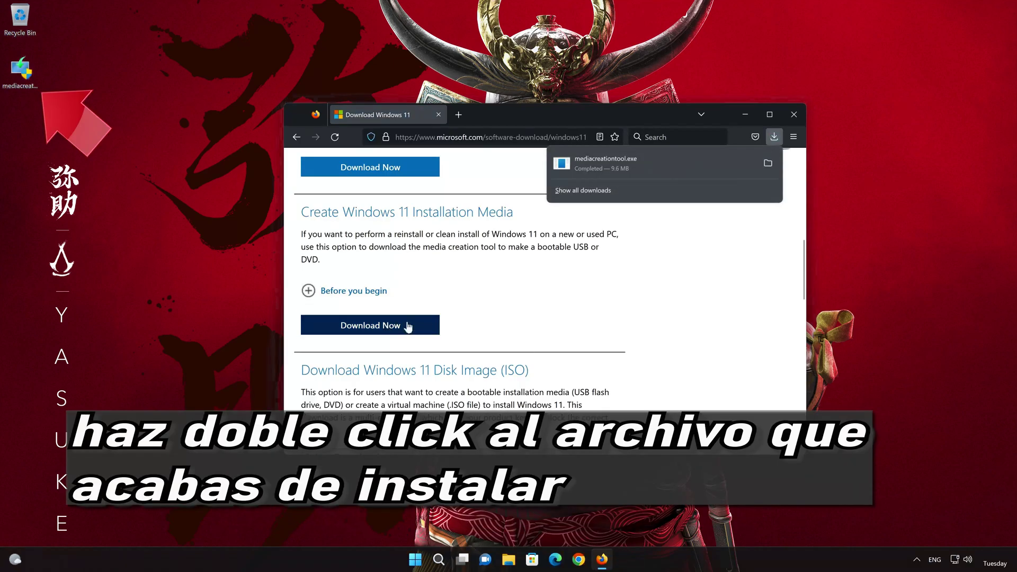
click(789, 112)
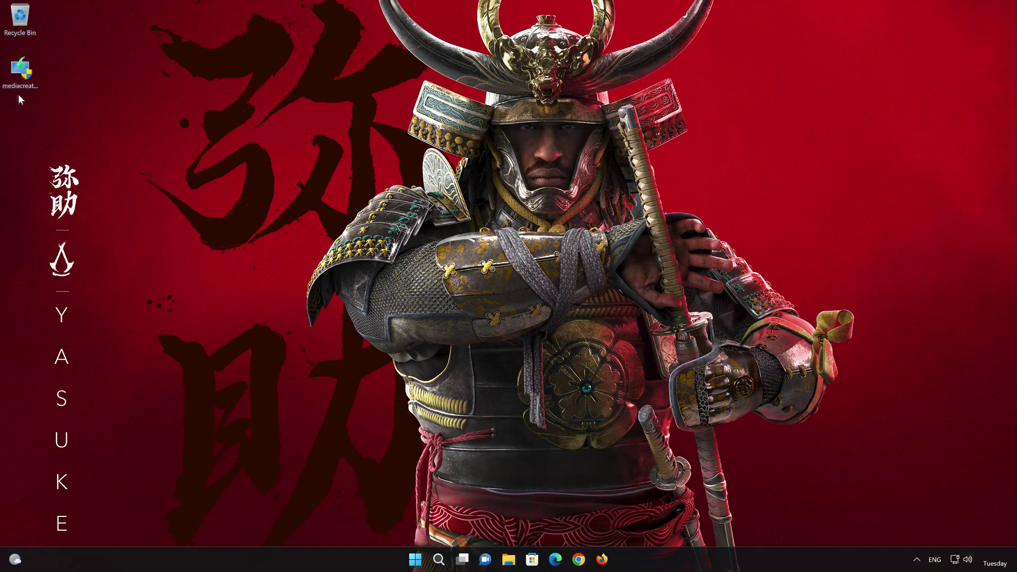
Step: Launch mediacreationtool from the desktop, allow it to make changes, and accept the license terms
double_click(20, 84)
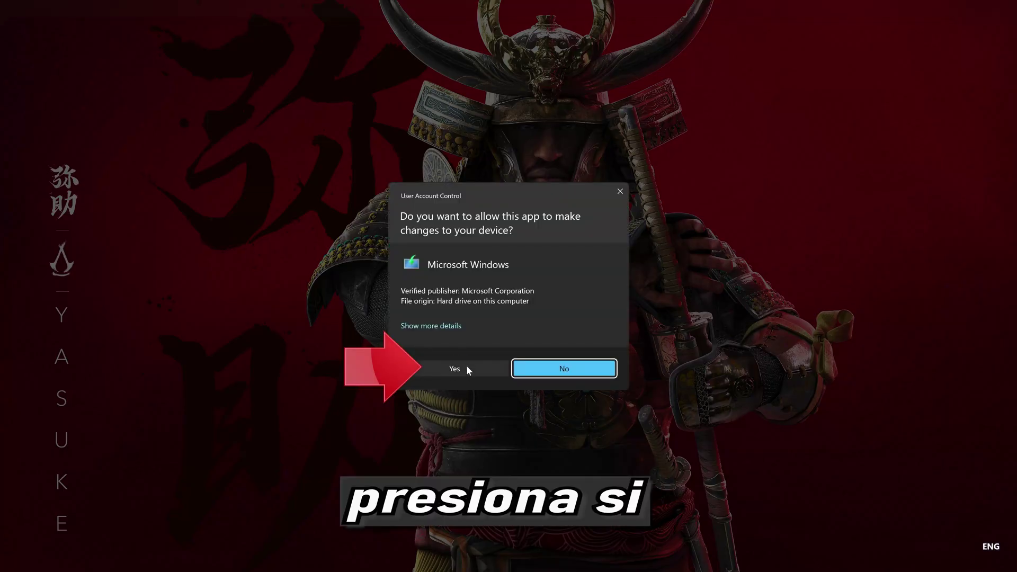
click(450, 370)
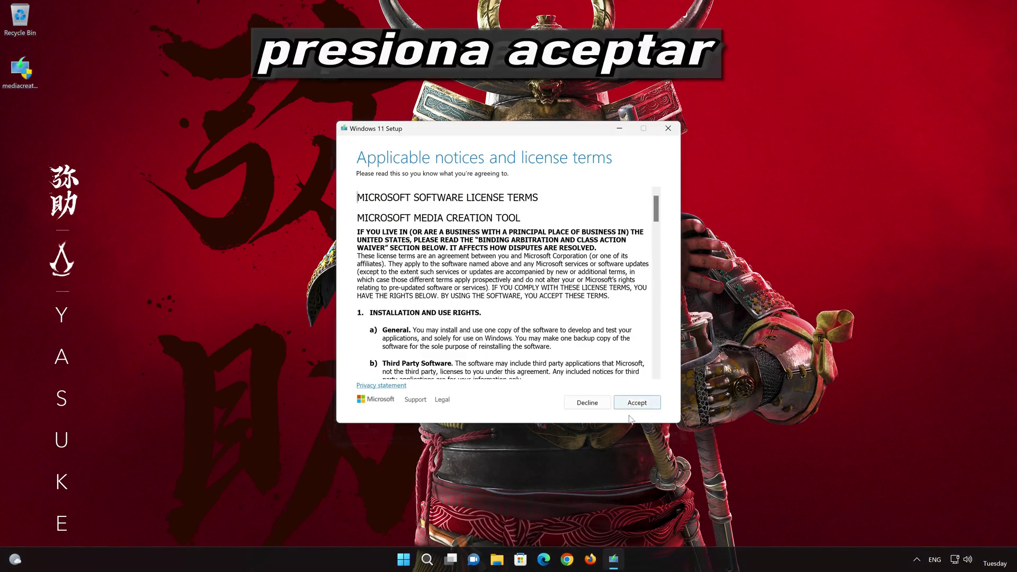
click(640, 405)
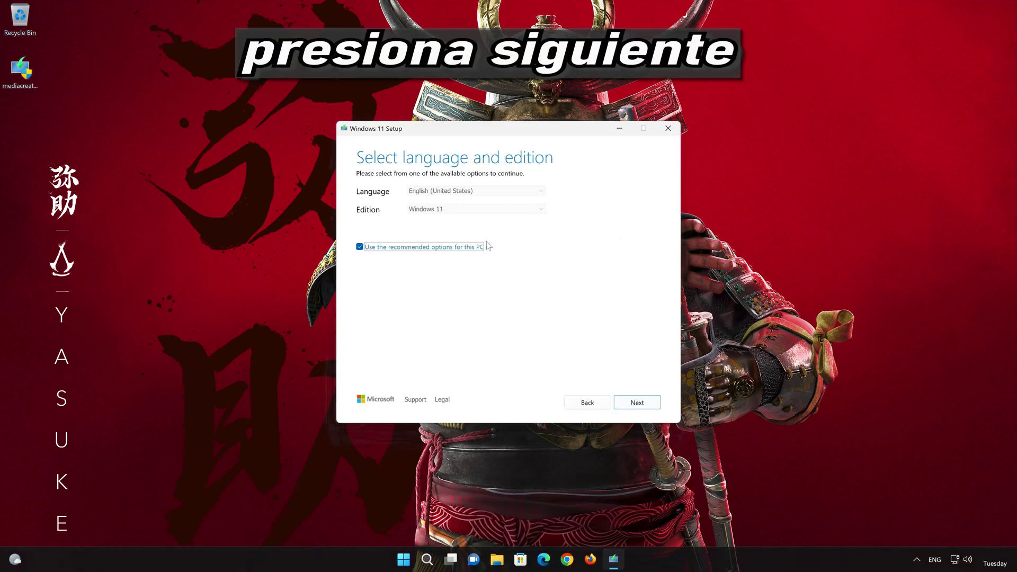
Step: With the recommended language and edition, create an ISO file named Windows 11 on the Desktop and finish the media creation tool
click(651, 409)
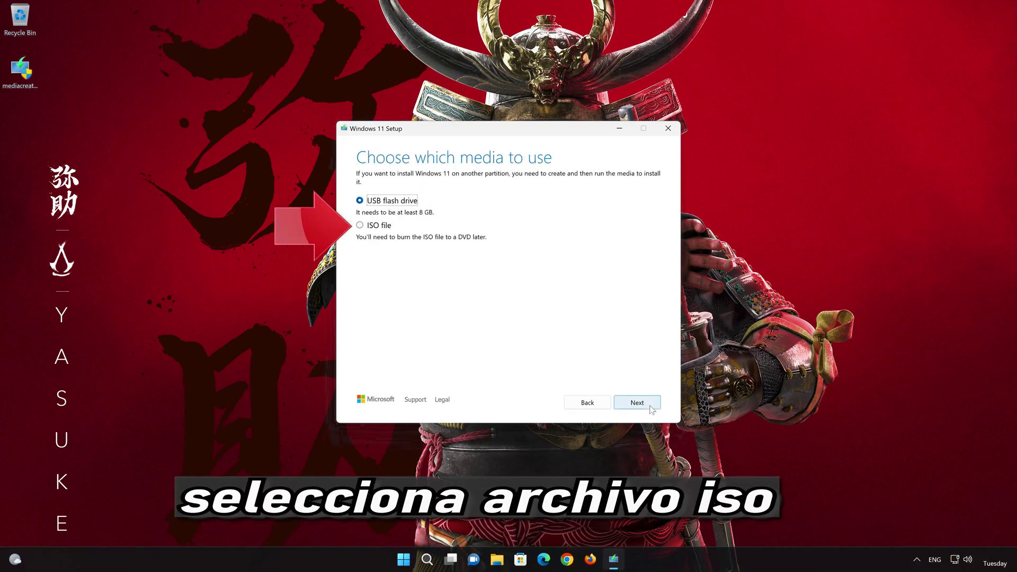
click(363, 226)
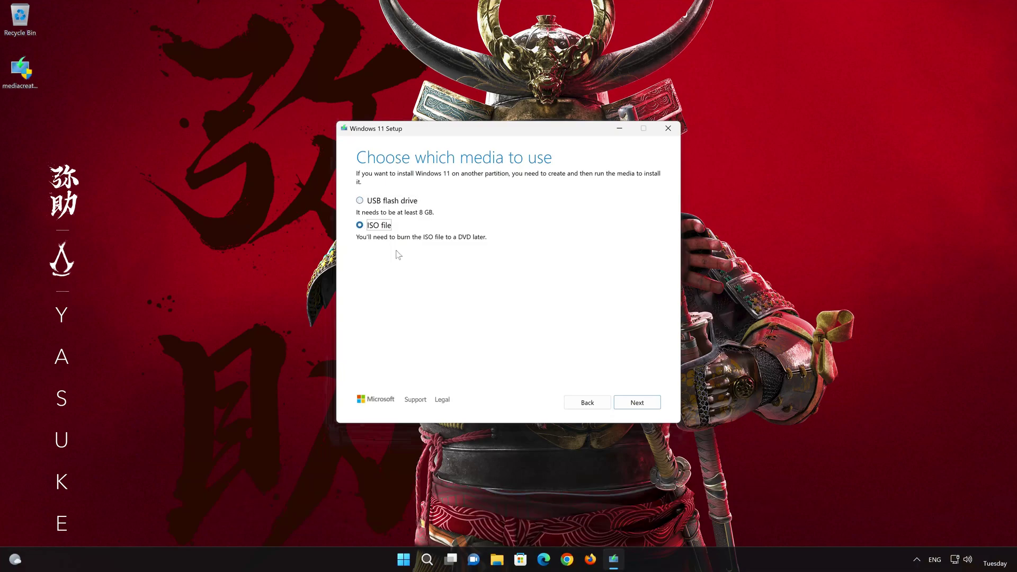
click(638, 404)
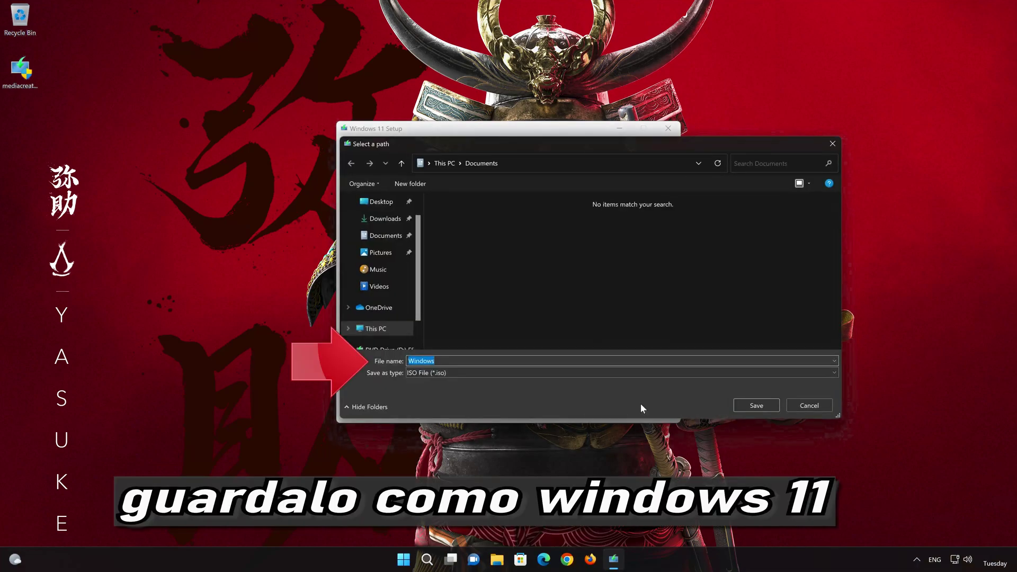
click(435, 361)
click(381, 202)
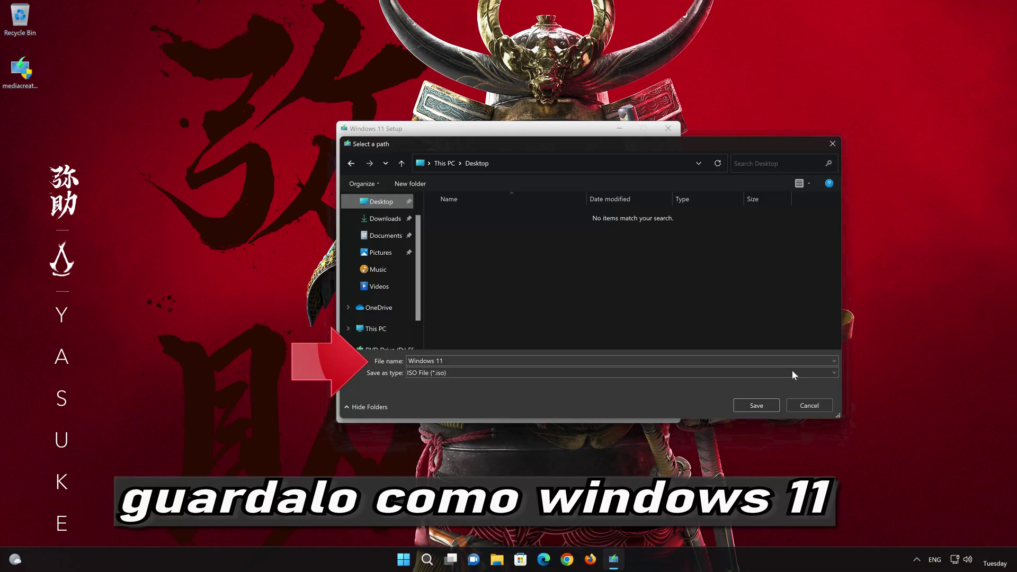
click(765, 406)
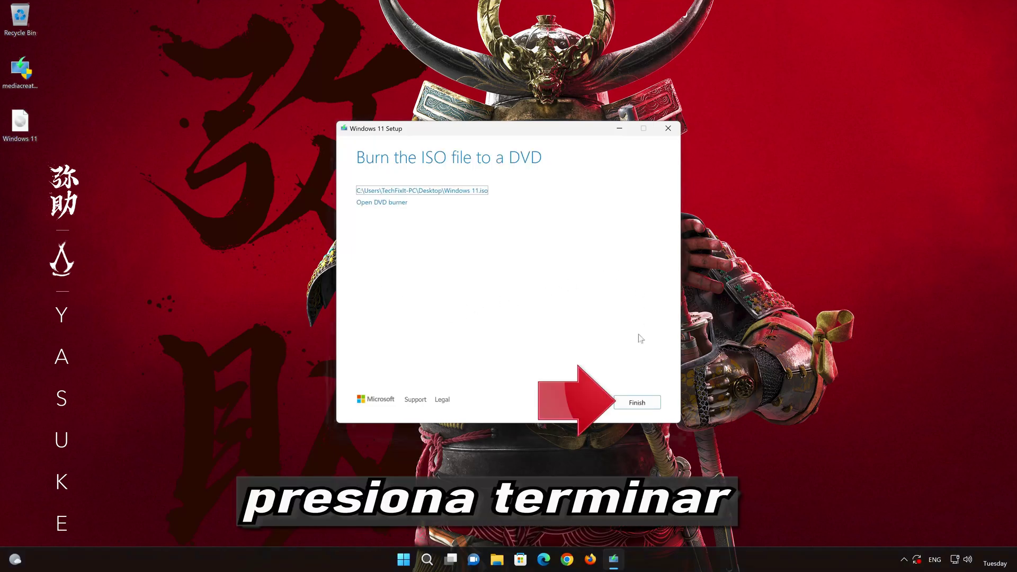
click(634, 403)
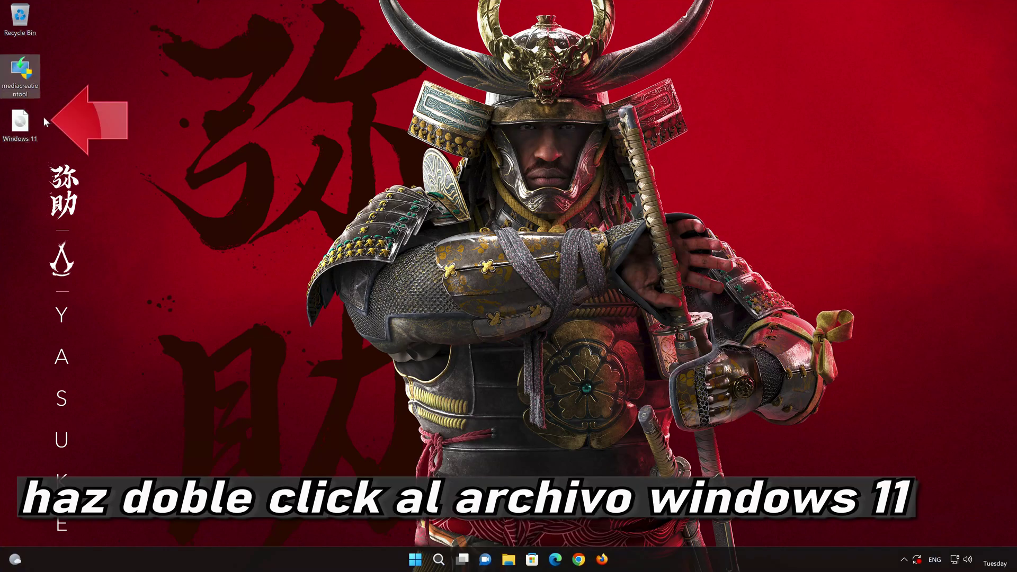
Step: Open the Windows 11 ISO from the desktop, run its setup application with permission to make changes, and close the folder window
double_click(18, 128)
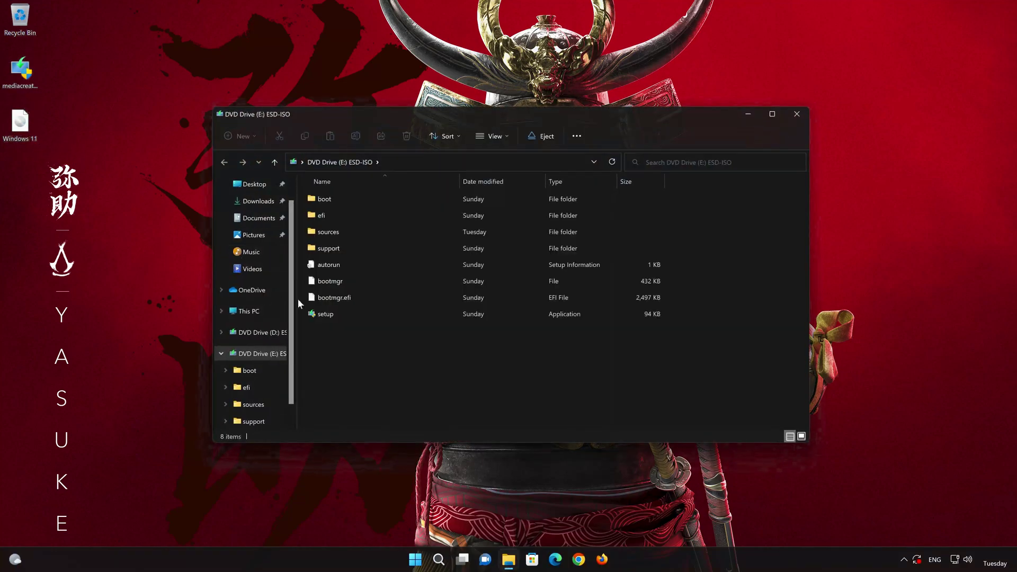
double_click(382, 315)
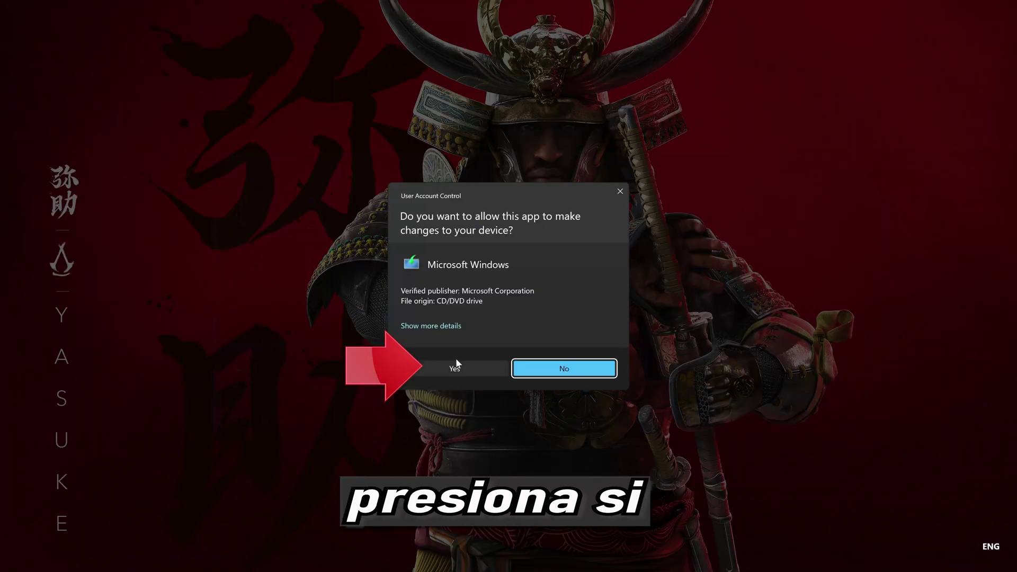
click(451, 369)
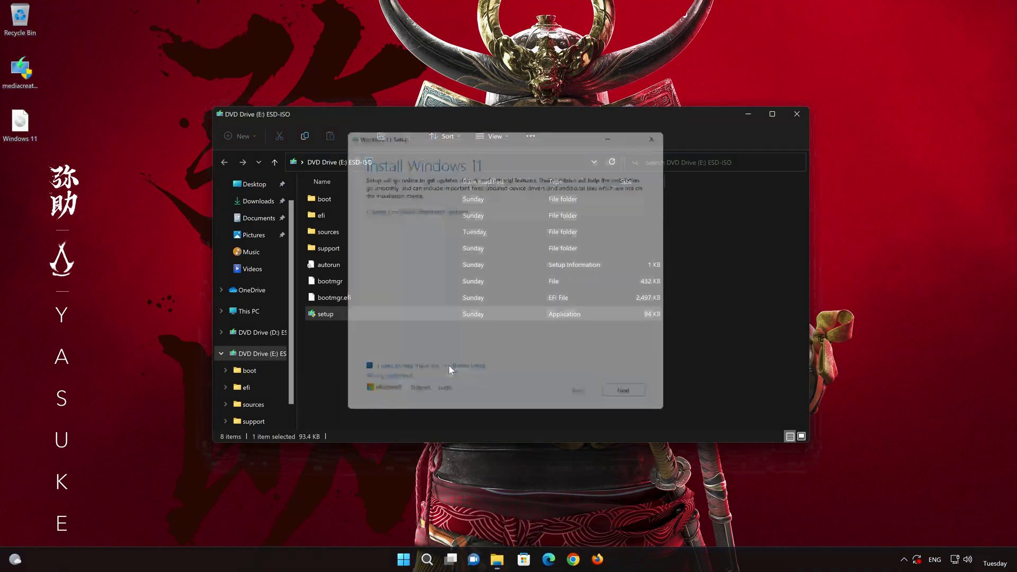
click(793, 112)
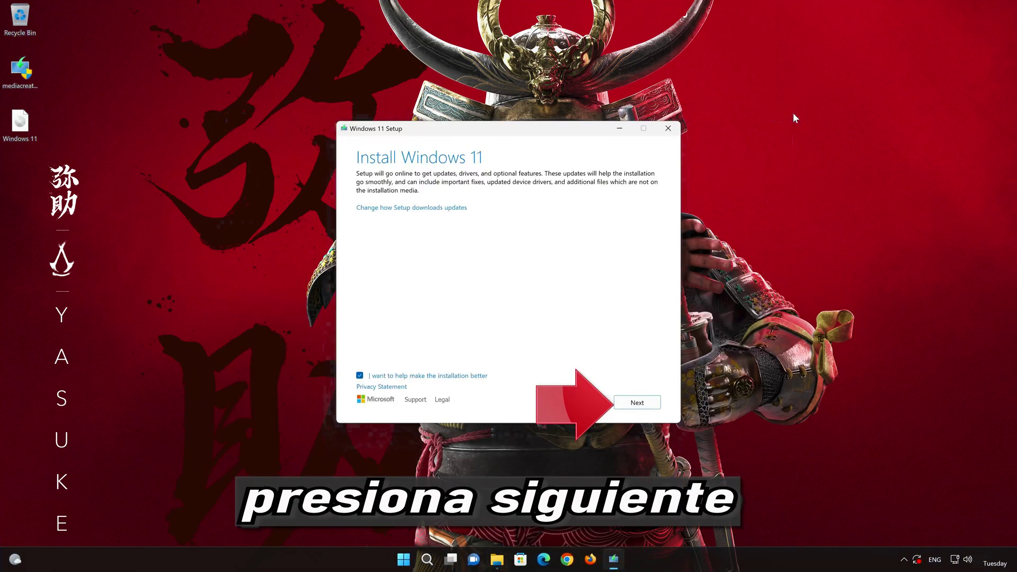
Step: Accept the setup license terms and start installing Windows 11 Pro, keeping personal files and apps
click(639, 405)
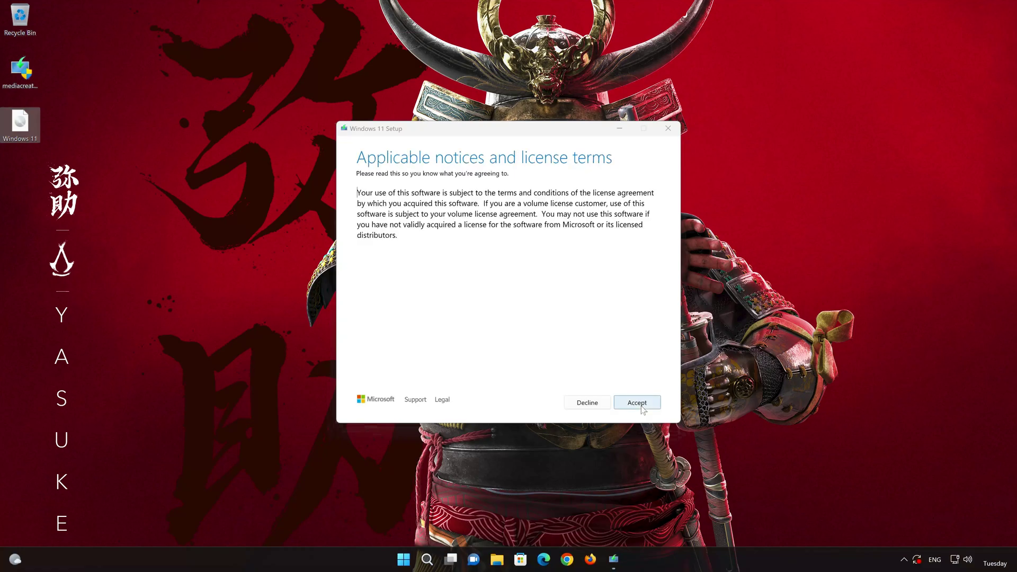
click(638, 403)
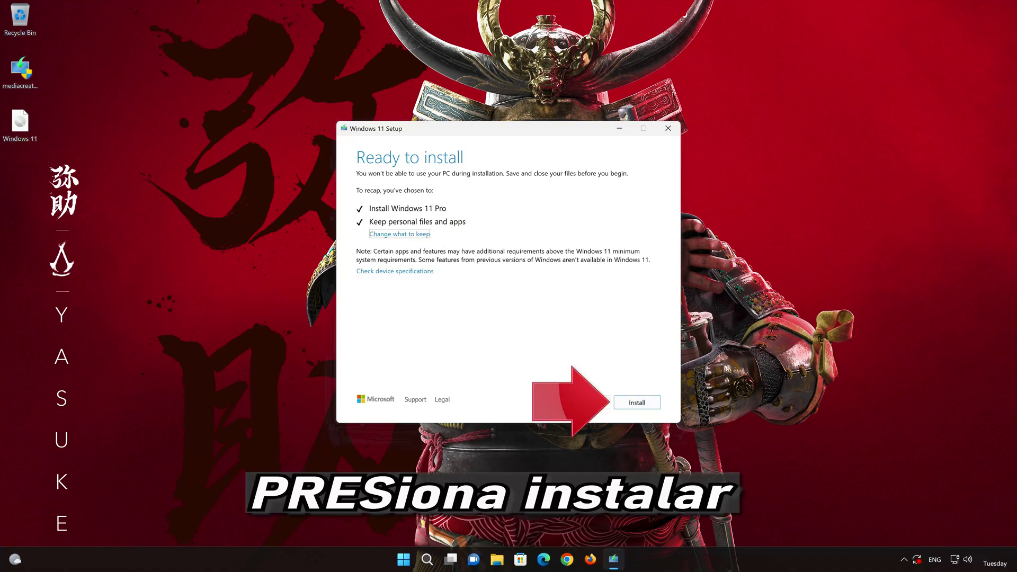
click(651, 407)
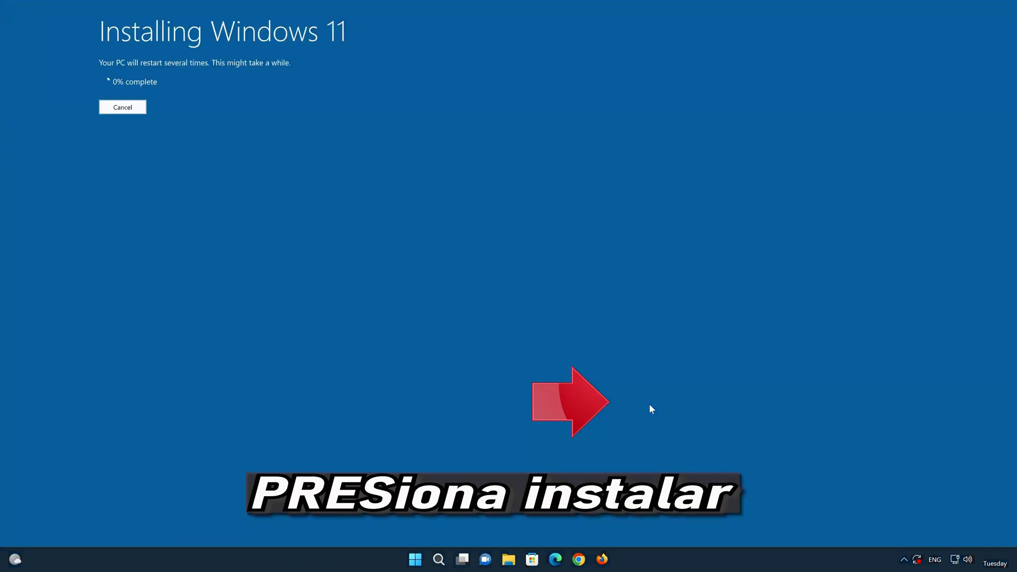